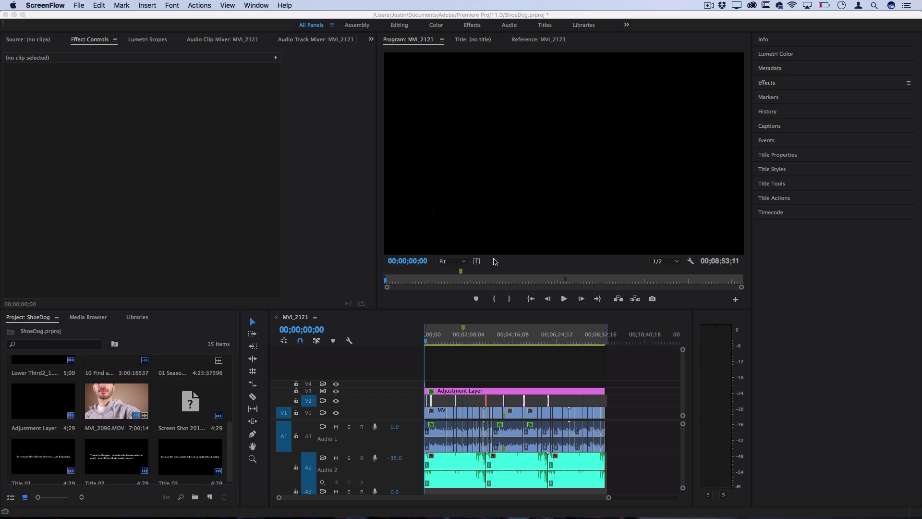
Examine the MVI_2121 sequence along its full length, including its title clips, adjustment layer and music clips on A2
{"action": "left_click", "coordinate": [527, 355]}
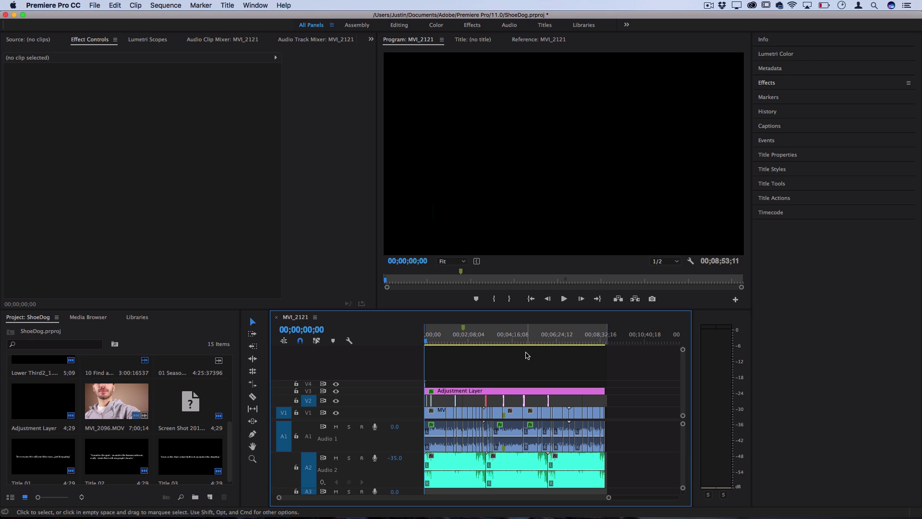
{"action": "scroll", "coordinate": [483, 388], "scroll_direction": "up", "scroll_amount": 2}
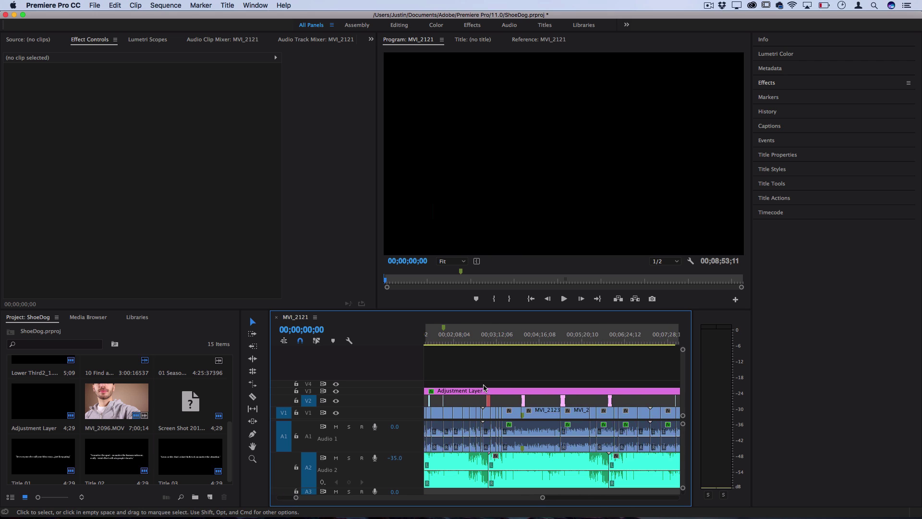
{"action": "scroll", "coordinate": [484, 389], "scroll_direction": "down", "scroll_amount": 2}
{"action": "left_click_drag", "start_coordinate": [439, 341], "coordinate": [446, 341]}
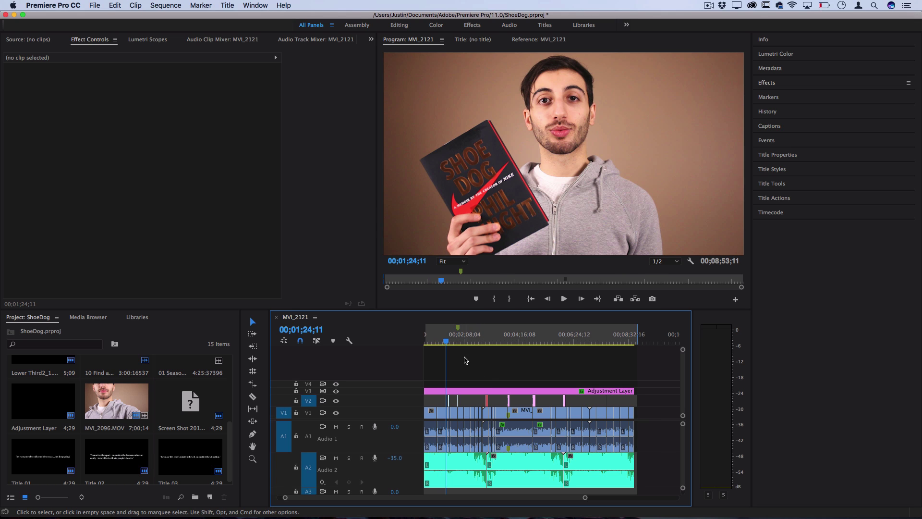
{"action": "scroll", "coordinate": [465, 360], "scroll_direction": "up", "scroll_amount": 2}
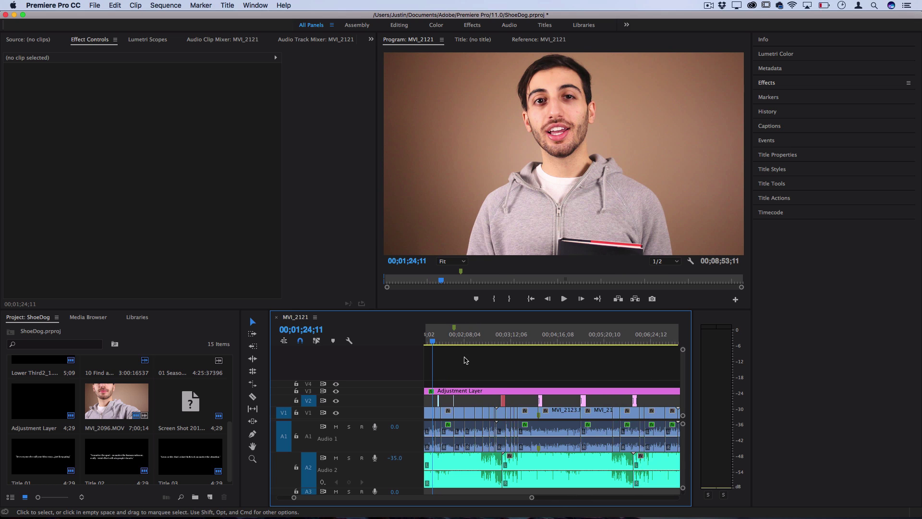
{"action": "scroll", "coordinate": [473, 367], "scroll_direction": "up", "scroll_amount": 3}
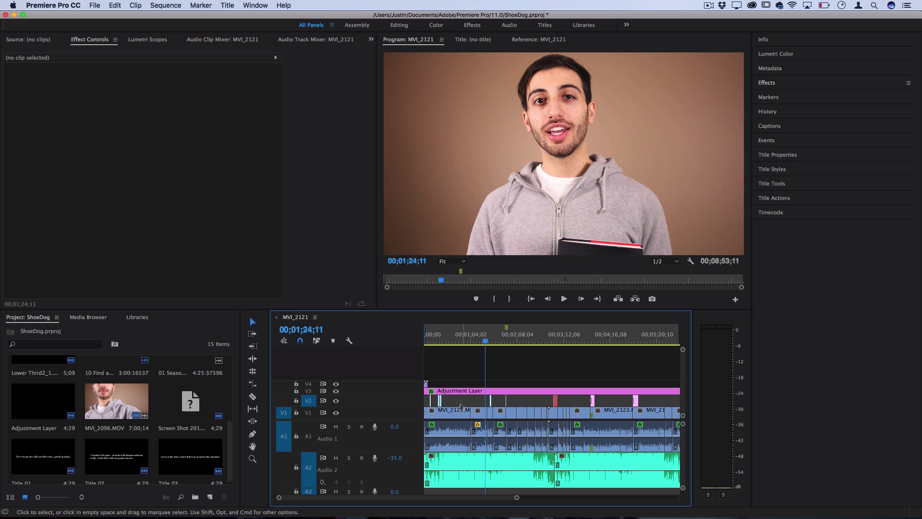
{"action": "key", "text": "minus"}
{"action": "key", "text": "minus"}
{"action": "key", "text": "minus"}
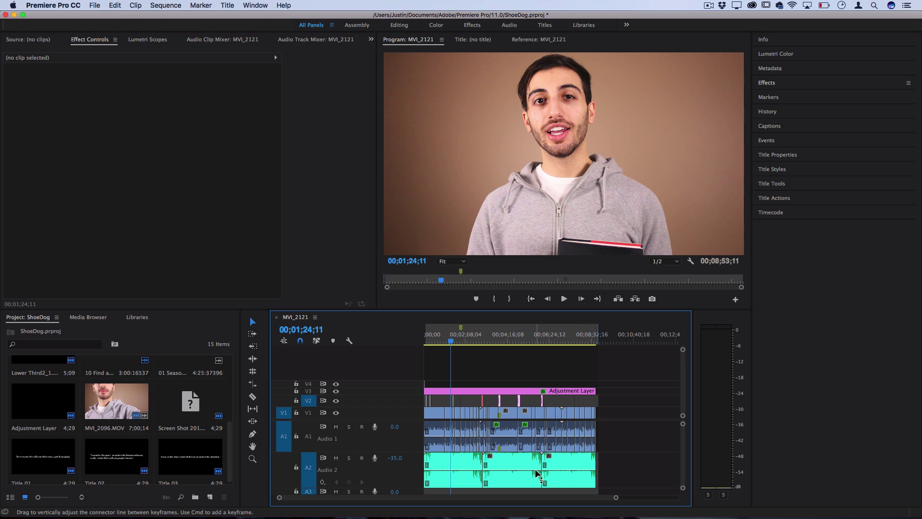
{"action": "scroll", "coordinate": [535, 468], "scroll_direction": "up", "scroll_amount": 2}
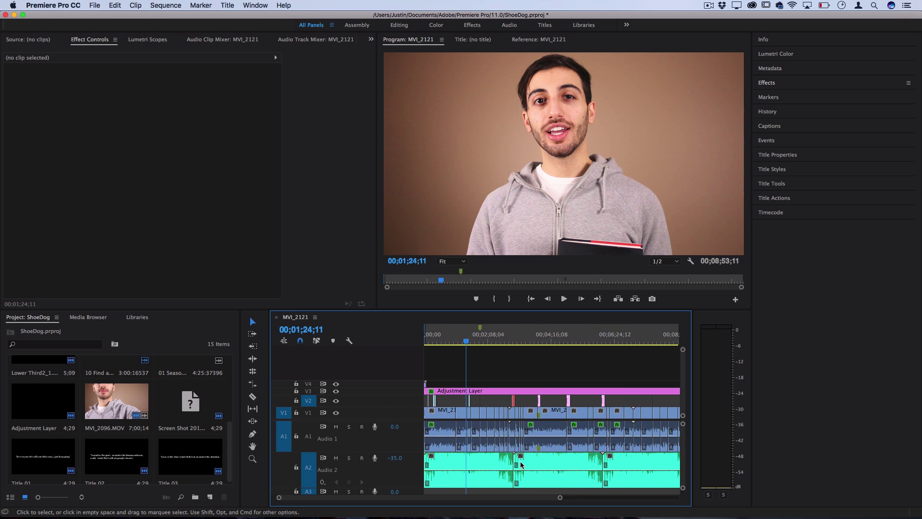
{"action": "scroll", "coordinate": [500, 459], "scroll_direction": "left", "scroll_amount": 2}
{"action": "scroll", "coordinate": [500, 458], "scroll_direction": "right", "scroll_amount": 2}
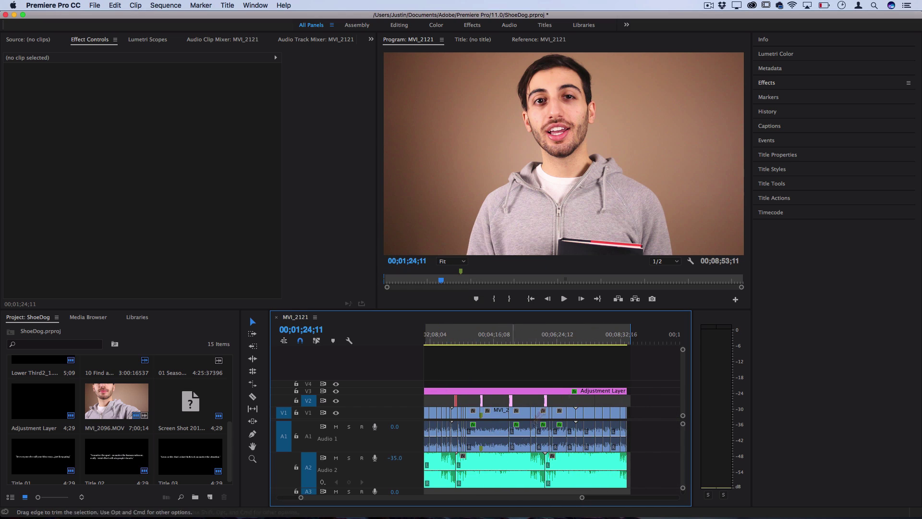
Delete the second and third 10 Find a Way.mp3 music clips from track A2
{"action": "left_click", "coordinate": [510, 465]}
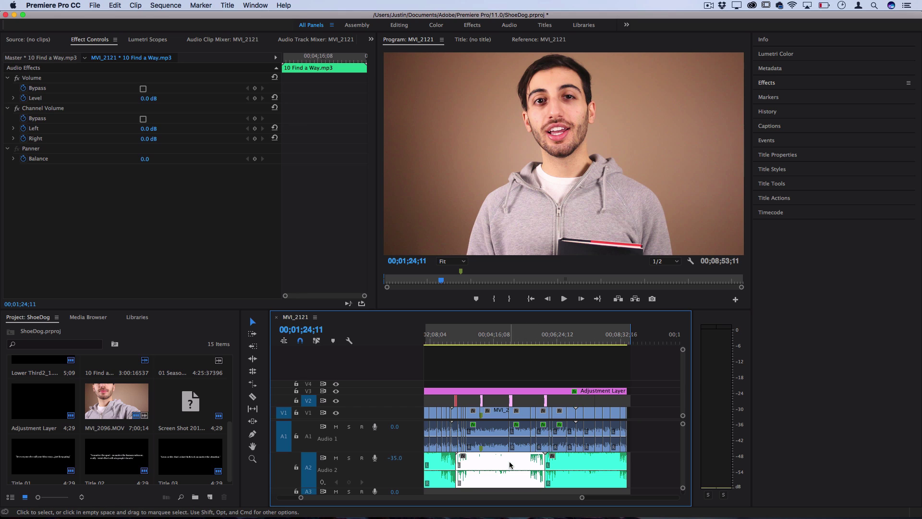
{"action": "key", "text": "BackSpace"}
{"action": "left_click", "coordinate": [574, 462]}
{"action": "key", "text": "BackSpace"}
{"action": "scroll", "coordinate": [573, 462], "scroll_direction": "left", "scroll_amount": 3}
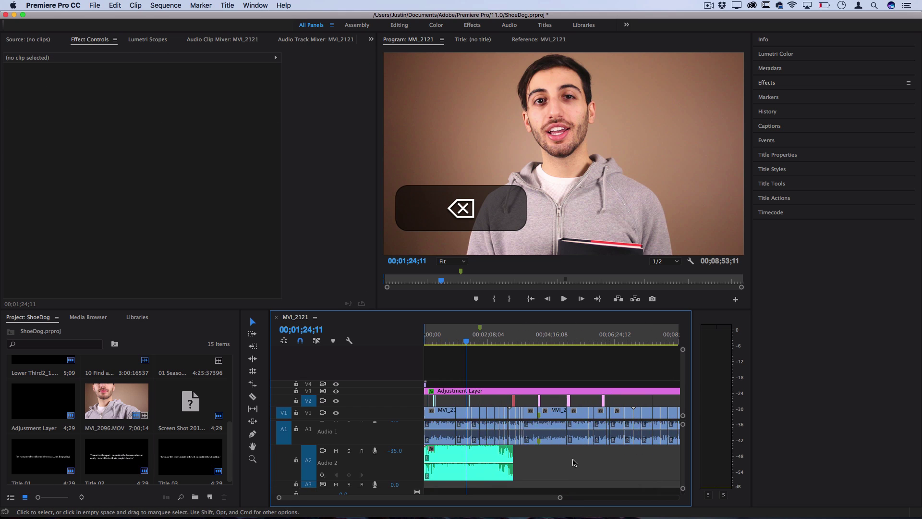
Duplicate the remaining 10 Find a Way.mp3 clip twice on A2, placing the copies end to end after it
{"action": "right_click", "coordinate": [486, 458]}
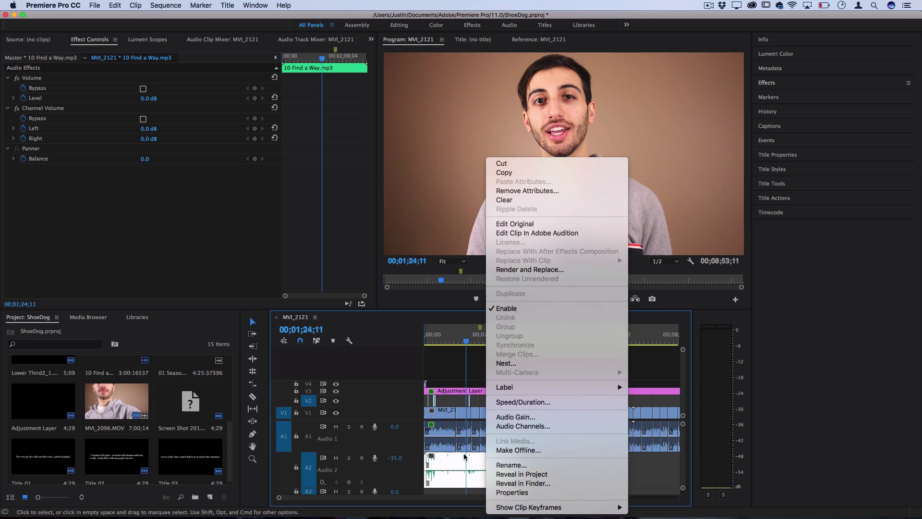
{"action": "left_click", "coordinate": [465, 456]}
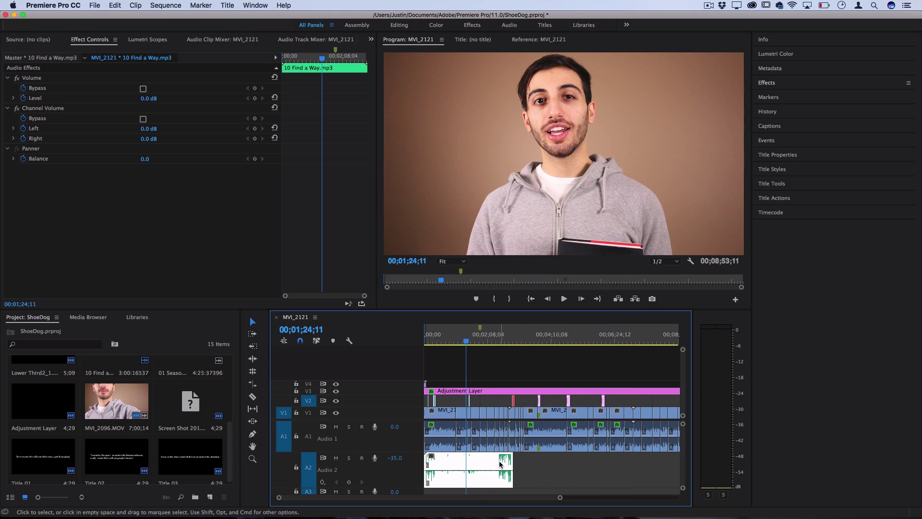
{"action": "key", "text": "alt"}
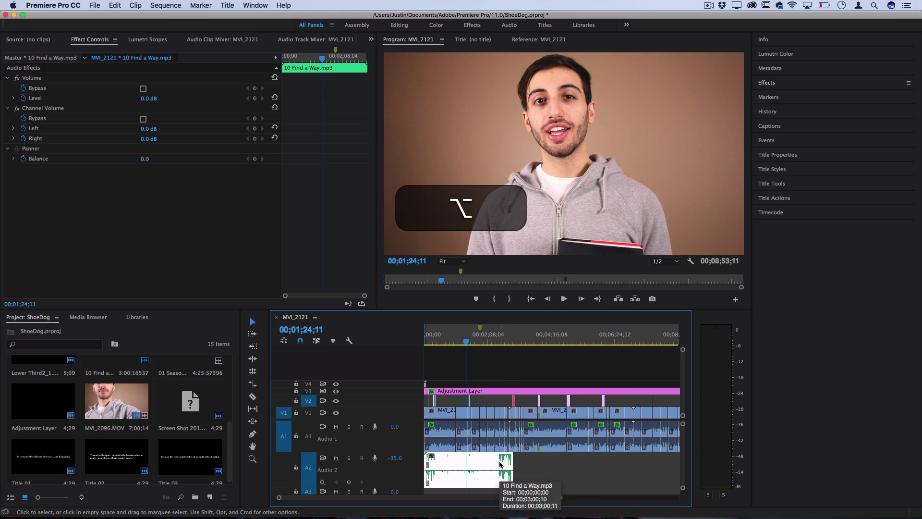
{"action": "left_click_drag", "start_coordinate": [499, 464], "coordinate": [675, 482]}
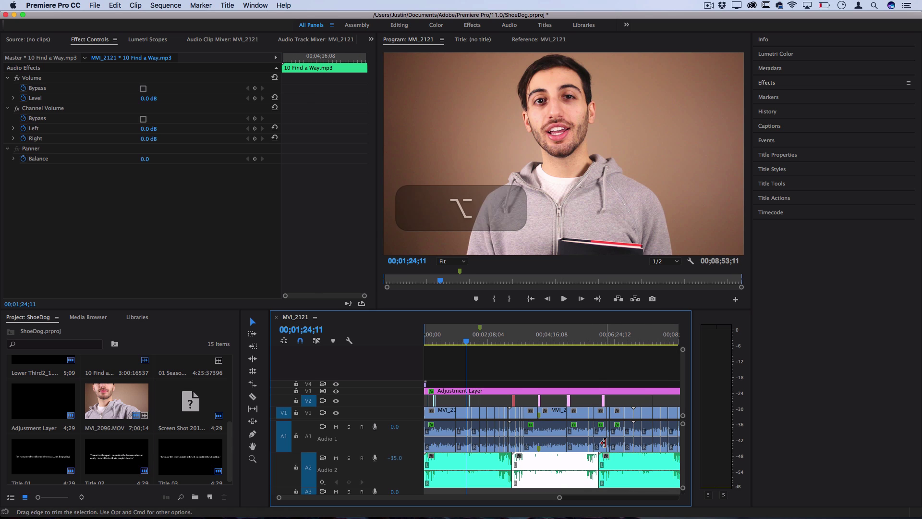
Copy the first MVI_2121.MOV video clip on V1 and paste it onto V2 at 00;00;11;14
{"action": "key", "text": "equal"}
{"action": "key", "text": "equal"}
{"action": "key", "text": "equal"}
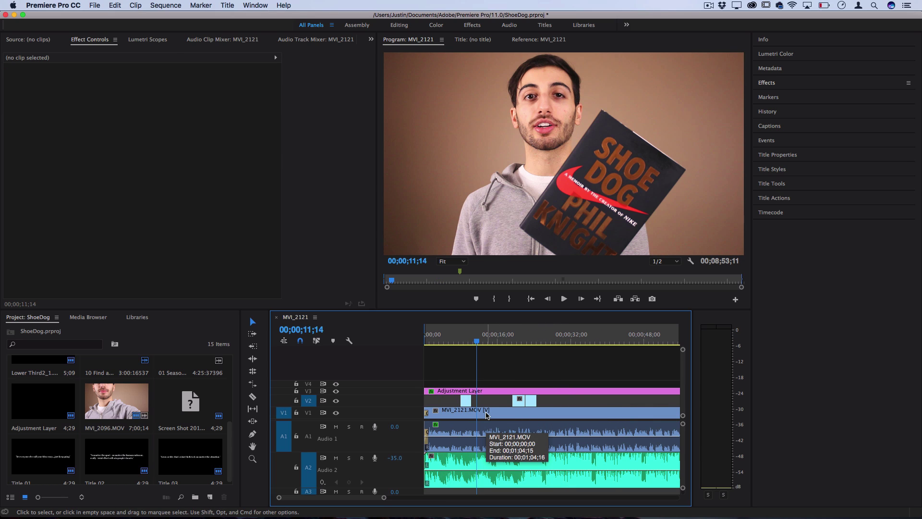
{"action": "left_click", "coordinate": [487, 415]}
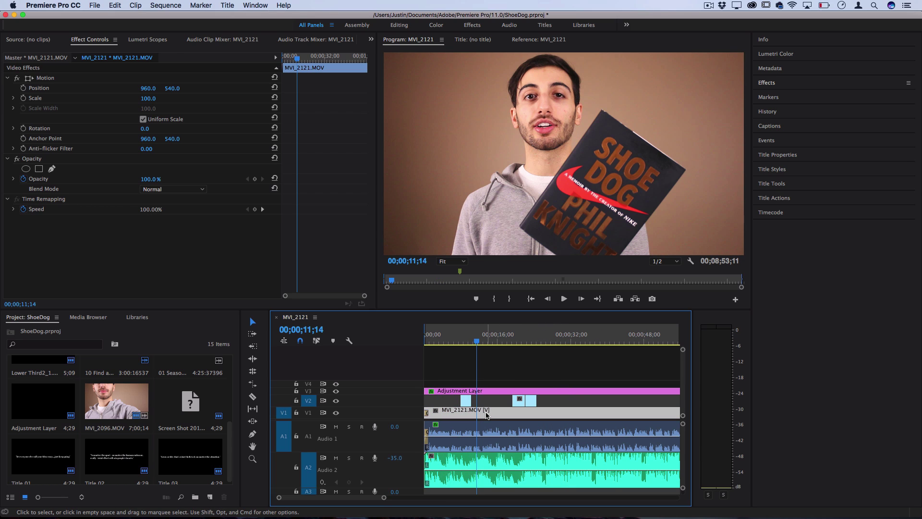
{"action": "key", "text": "super"}
{"action": "key", "text": "super+c"}
{"action": "left_click", "coordinate": [487, 383]}
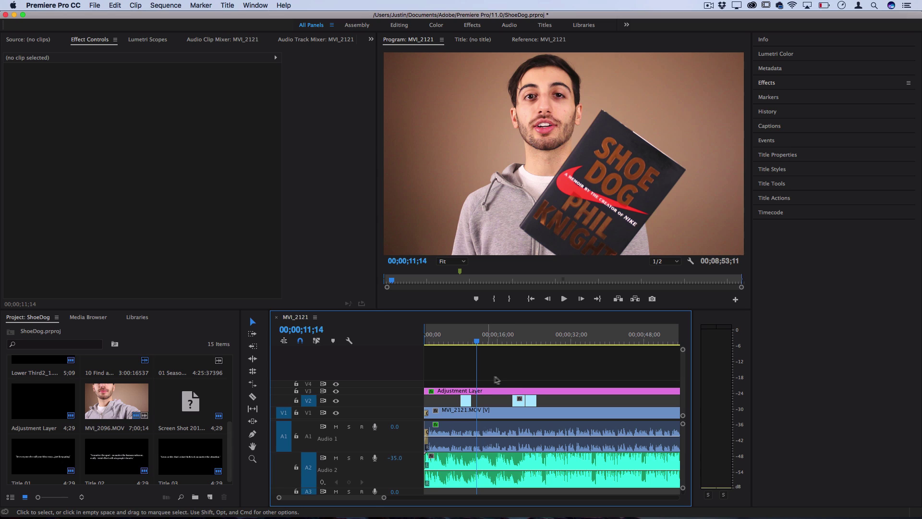
{"action": "key", "text": "super+v"}
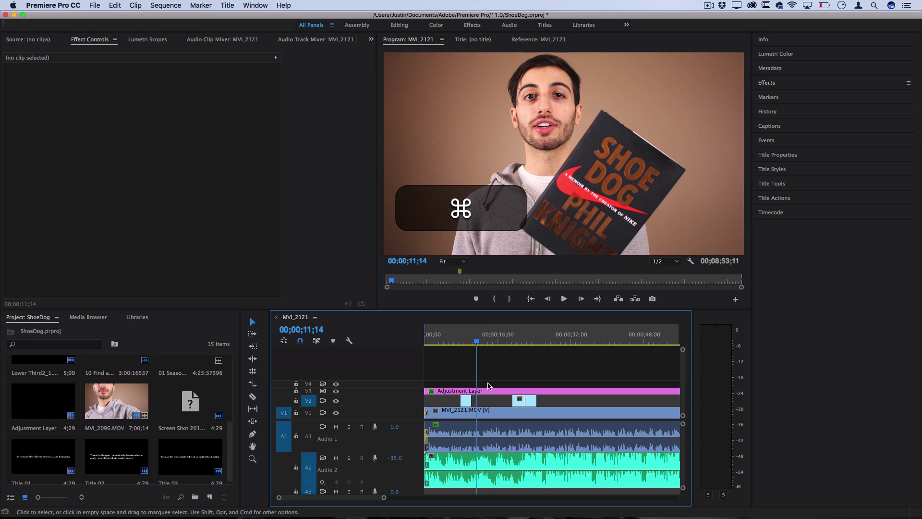
Try moving the pasted MVI_2121.MOV clip from V2 up to V3, keeping its start at 00;00;11;14
{"action": "scroll", "coordinate": [488, 386], "scroll_direction": "up", "scroll_amount": 5}
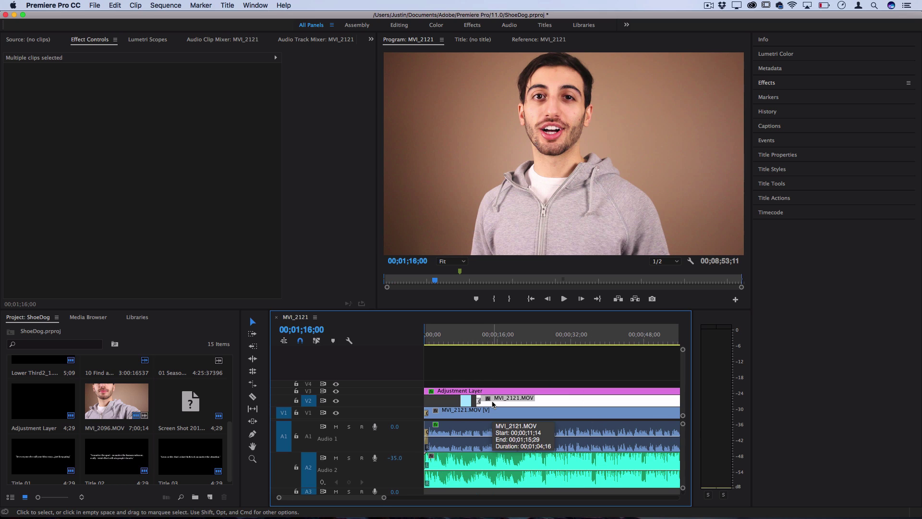
{"action": "left_click_drag", "start_coordinate": [493, 404], "coordinate": [476, 386]}
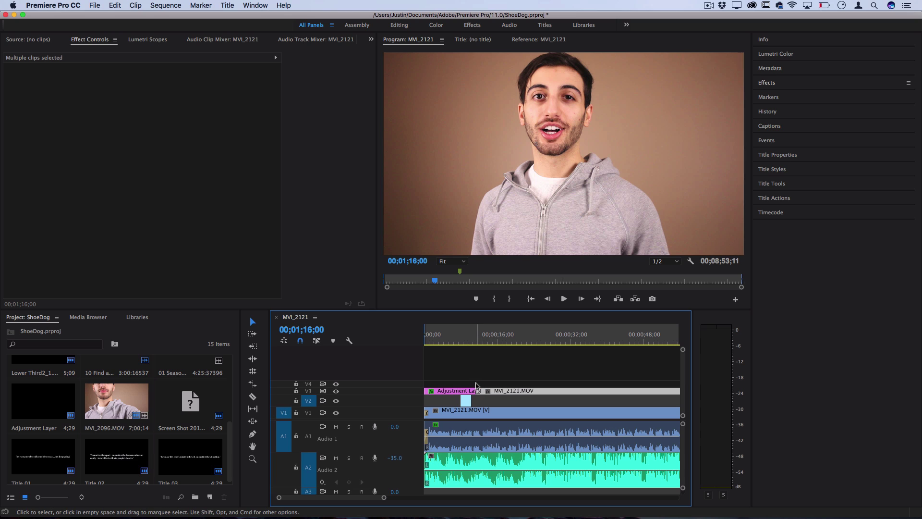
{"action": "key", "text": "minus"}
{"action": "key", "text": "minus"}
{"action": "key", "text": "minus"}
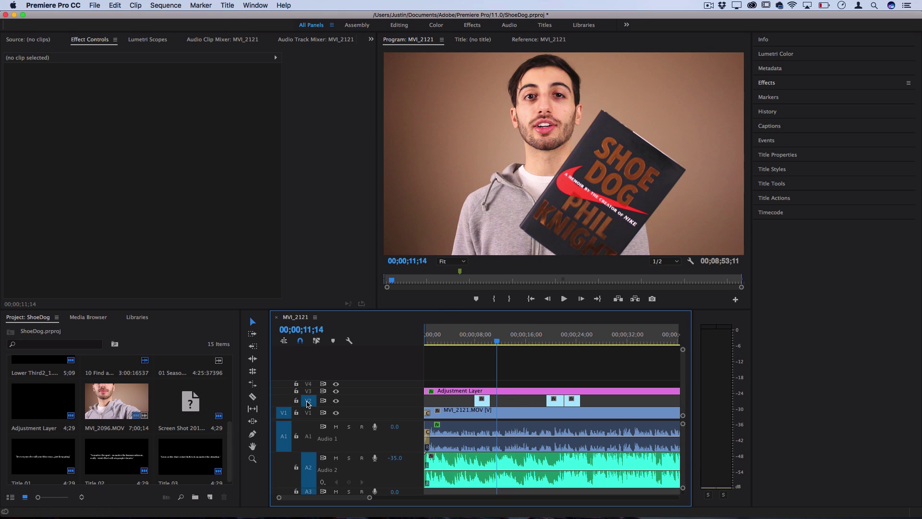
Make V4 the only targeted video track and turn off the V1 source patch
{"action": "left_click", "coordinate": [308, 401]}
{"action": "left_click", "coordinate": [308, 391]}
{"action": "left_click", "coordinate": [308, 392]}
{"action": "left_click", "coordinate": [308, 384]}
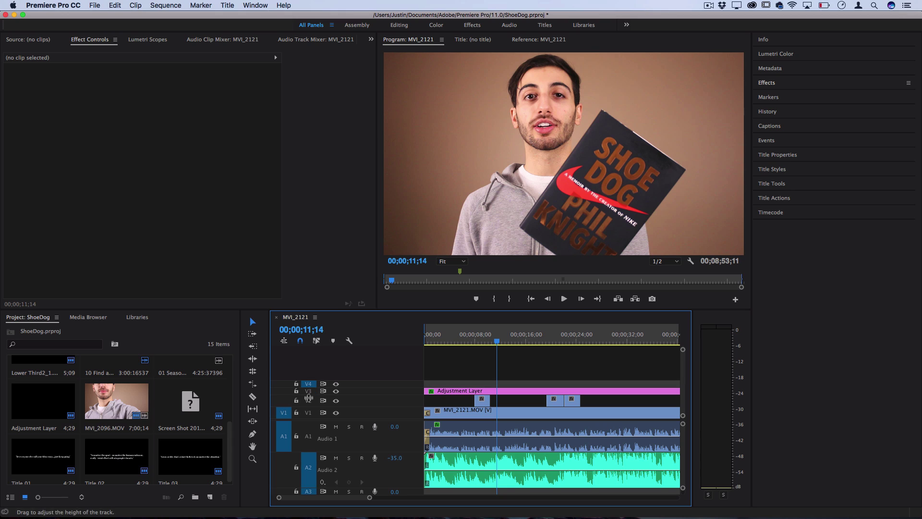
{"action": "left_click", "coordinate": [285, 415]}
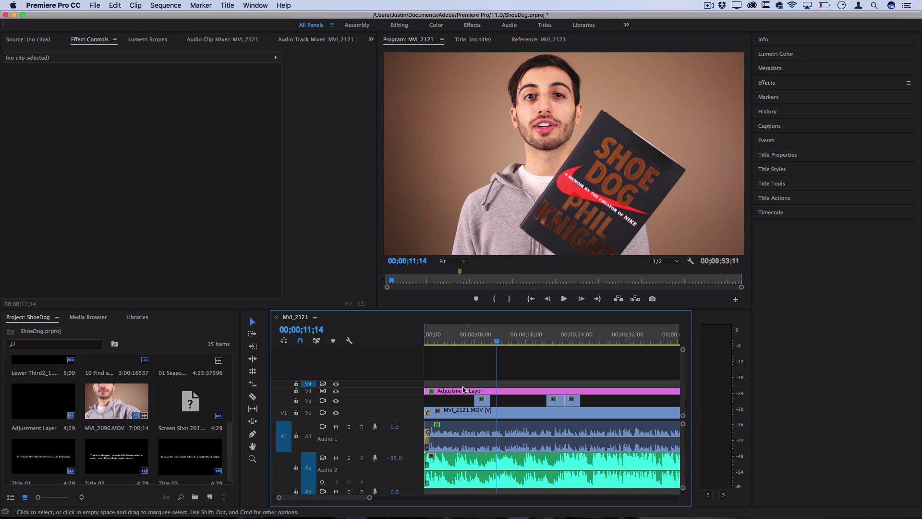
Paste the copied MVI_2121.MOV clip onto V4 at 00;00;11;14, check its start, and undo the paste
{"action": "key", "text": "super+v"}
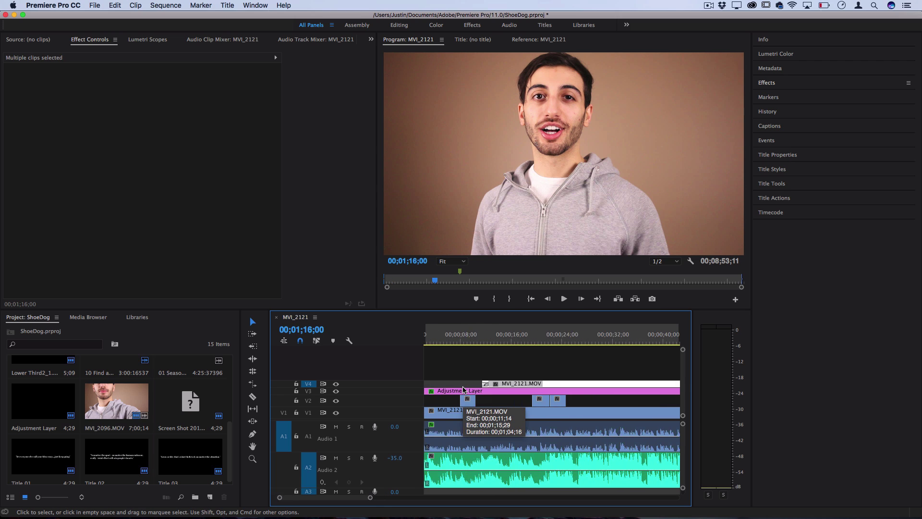
{"action": "left_click", "coordinate": [483, 343]}
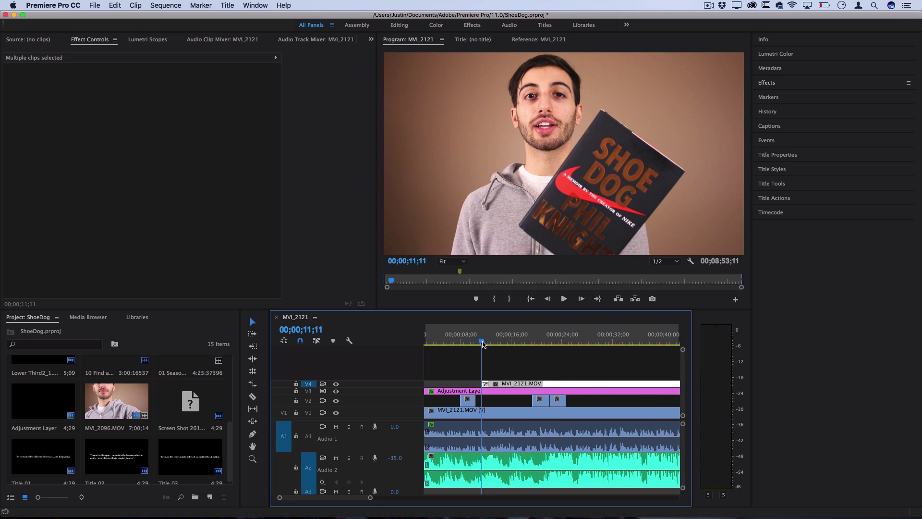
{"action": "key", "text": "super+z"}
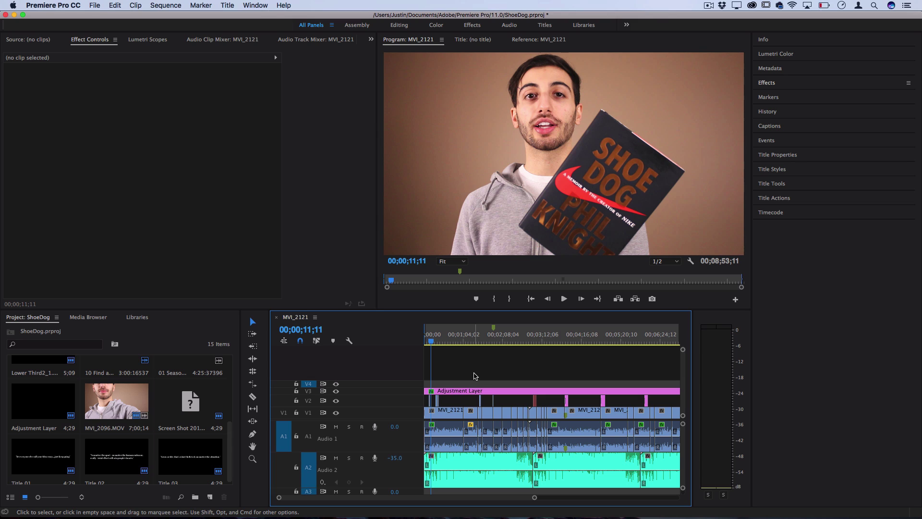
Copy all the audio effects of the first MVI_2121.MOV clip on A1, including Adaptive Noise Reduction and Bass
{"action": "left_click", "coordinate": [443, 435]}
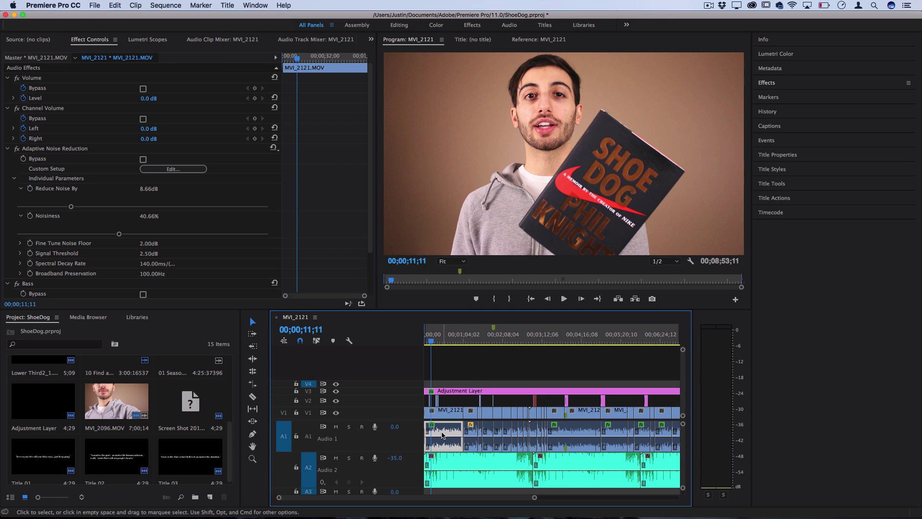
{"action": "key", "text": "backslash"}
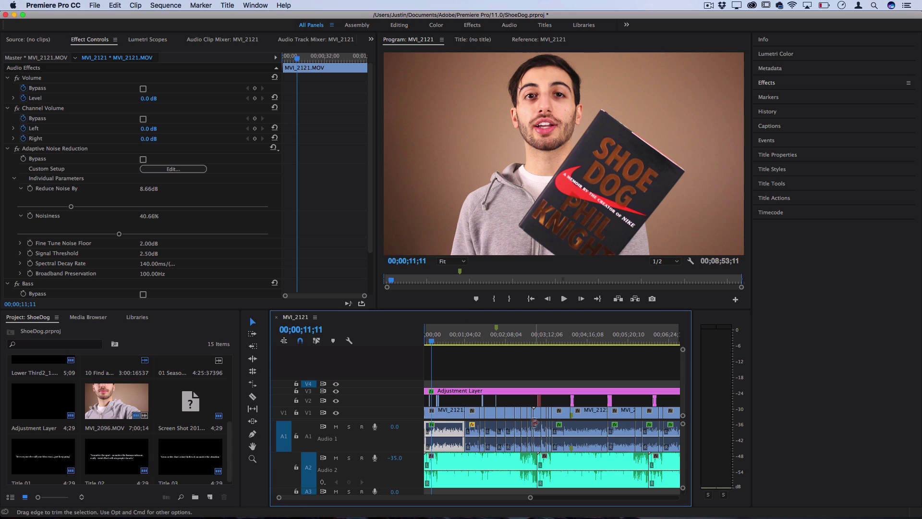
{"action": "key", "text": "minus"}
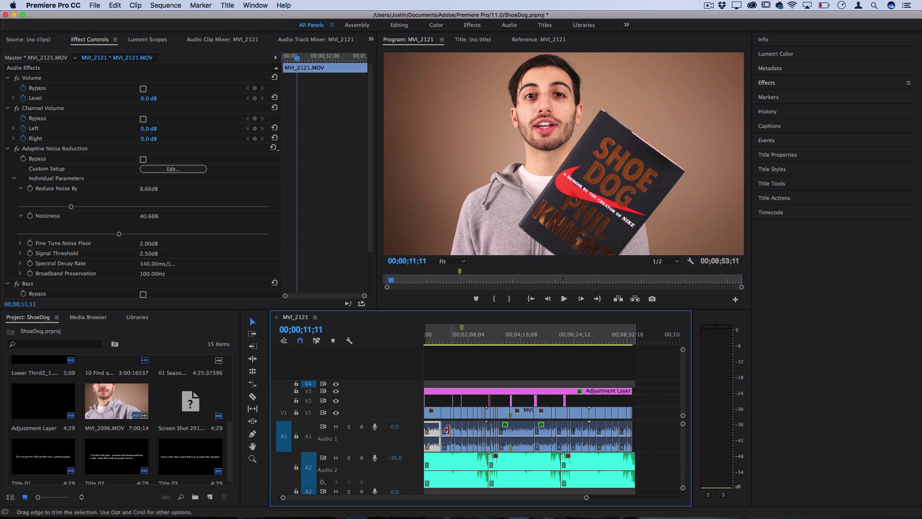
{"action": "key", "text": "equal"}
{"action": "key", "text": "equal"}
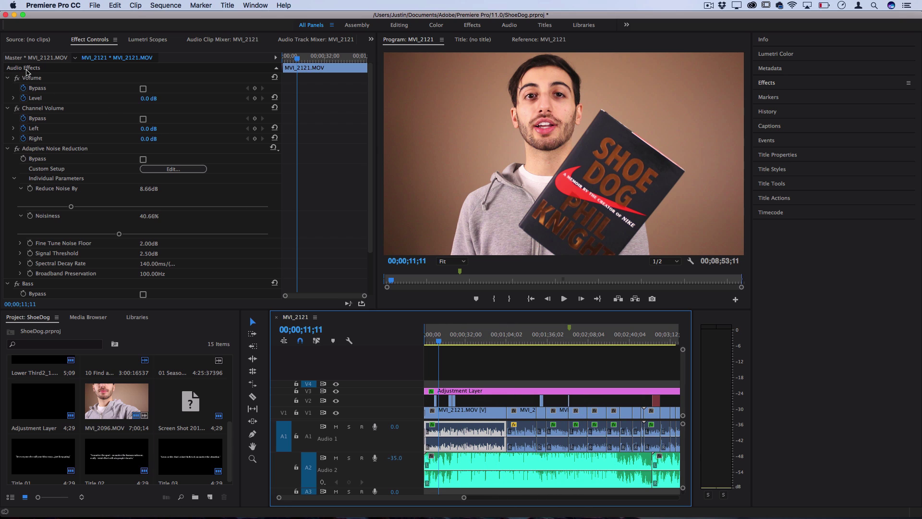
{"action": "right_click", "coordinate": [27, 75]}
{"action": "left_click", "coordinate": [55, 162]}
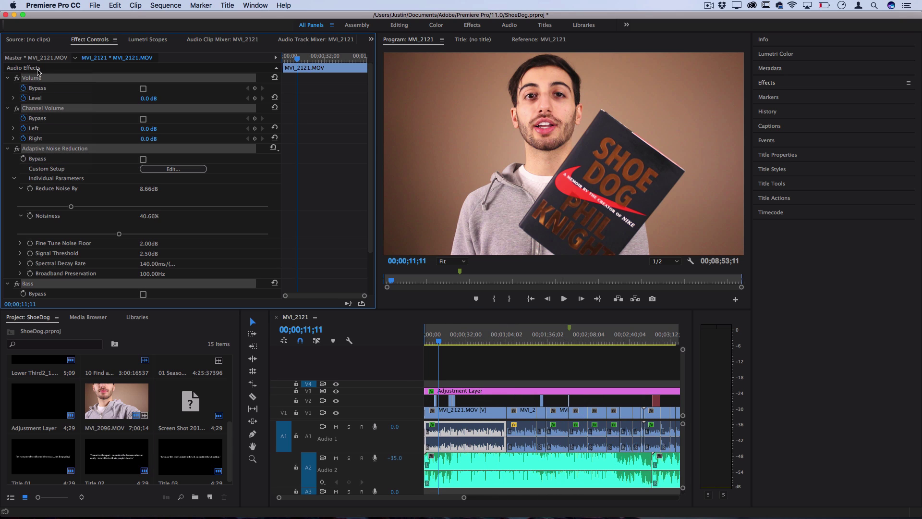
{"action": "right_click", "coordinate": [38, 71]}
{"action": "left_click", "coordinate": [61, 126]}
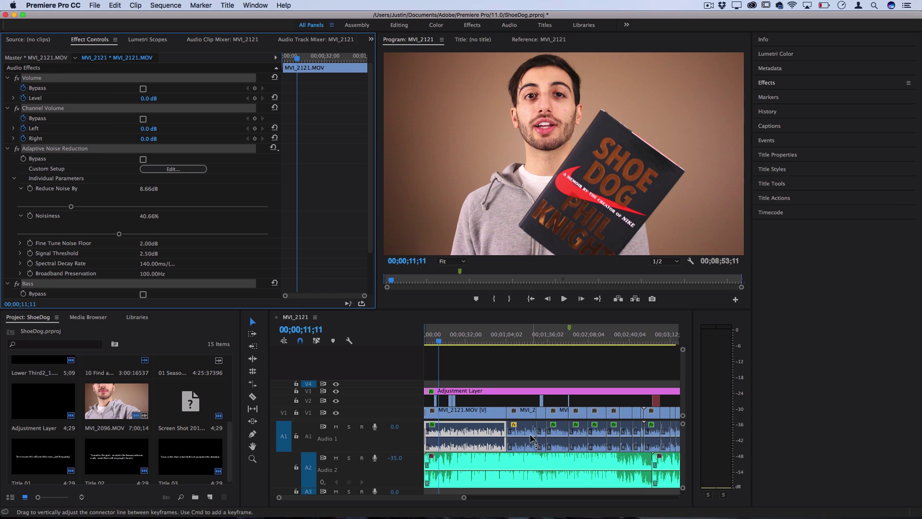
Paste the copied audio effects onto the second MVI_2121.MOV clip on A1, and undo the paste
{"action": "left_click", "coordinate": [522, 429]}
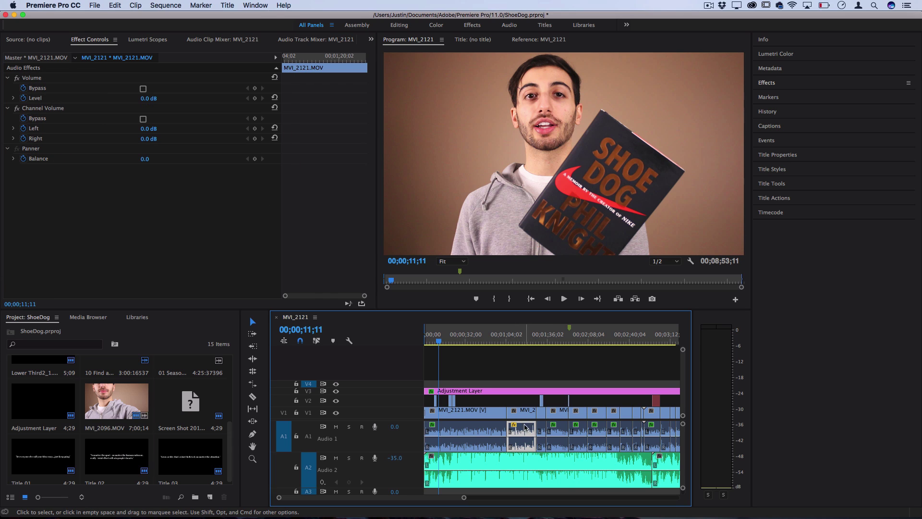
{"action": "right_click", "coordinate": [525, 428]}
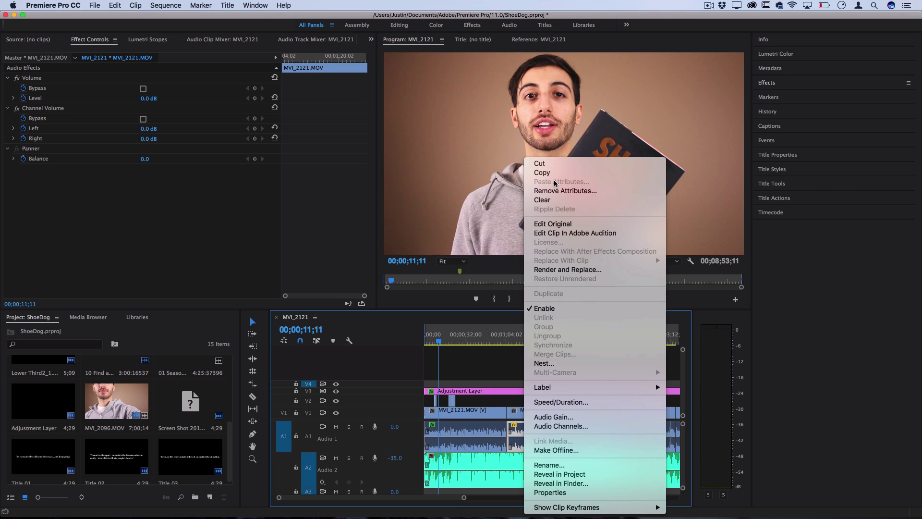
{"action": "left_click", "coordinate": [515, 433]}
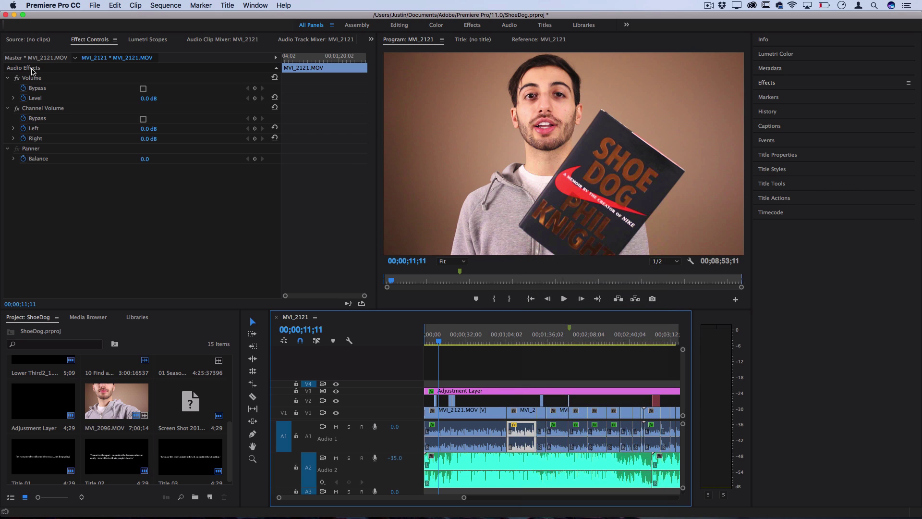
{"action": "right_click", "coordinate": [33, 72]}
{"action": "left_click", "coordinate": [51, 135]}
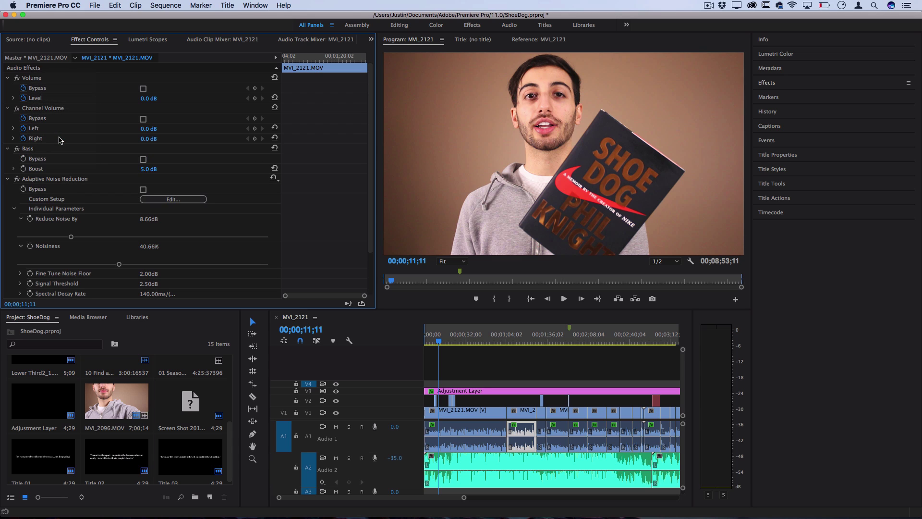
{"action": "left_click", "coordinate": [546, 431]}
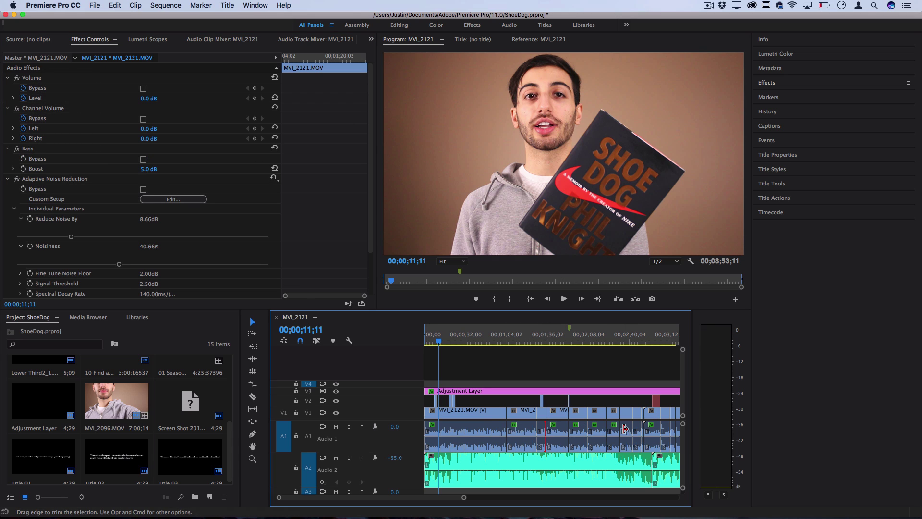
{"action": "key", "text": "super+z"}
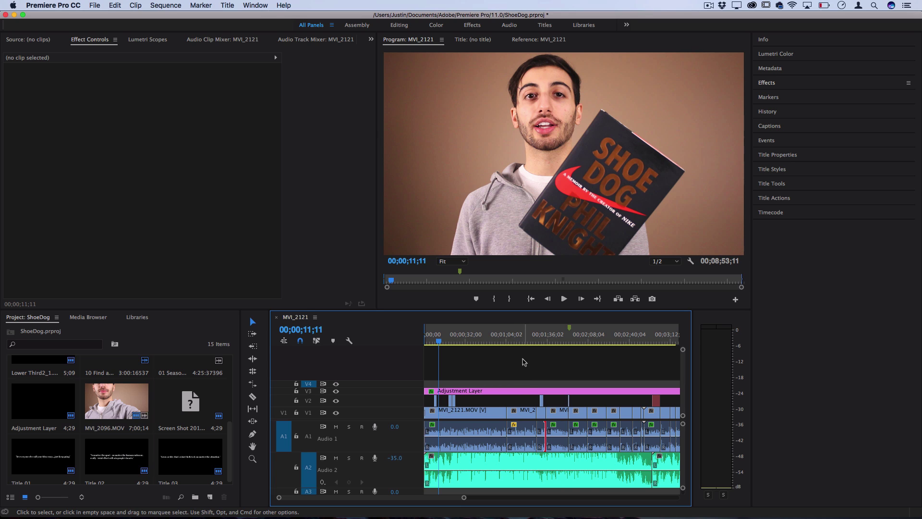
Paste the copied audio effects onto all A1 clips after the first one at once
{"action": "key", "text": "minus"}
{"action": "key", "text": "minus"}
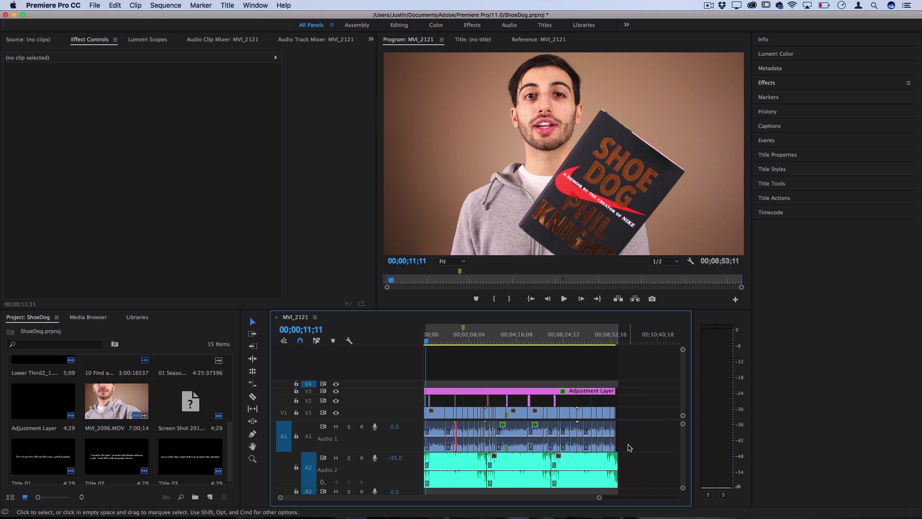
{"action": "left_click_drag", "start_coordinate": [631, 449], "coordinate": [448, 428]}
{"action": "key", "text": "equal"}
{"action": "key", "text": "equal"}
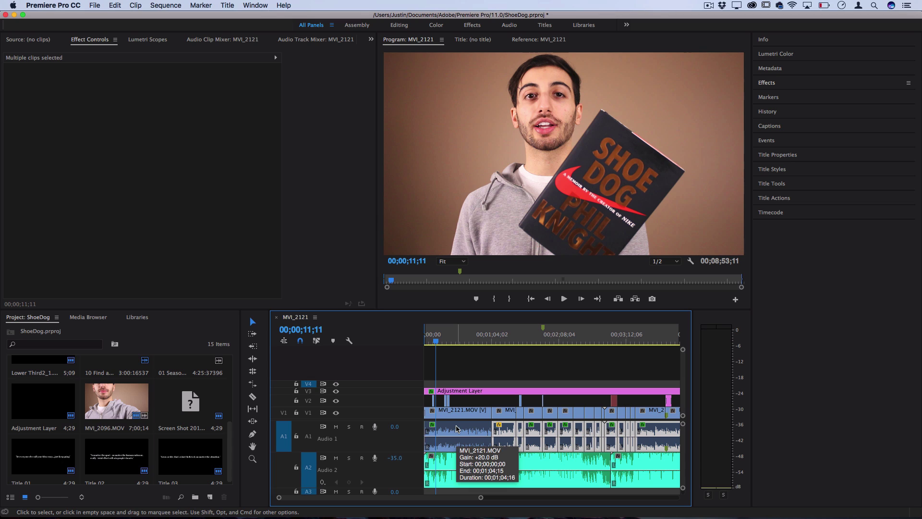
{"action": "key", "text": "super+v"}
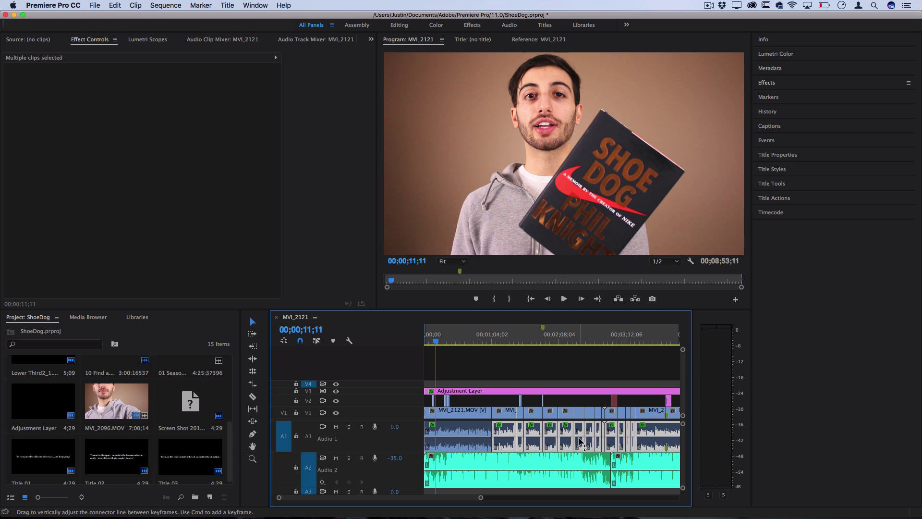
Move the playhead to 00;01;14;01 and examine the second A1 clip's audio effects, collapsing Adaptive Noise Reduction
{"action": "key", "text": "minus"}
{"action": "left_click", "coordinate": [485, 340]}
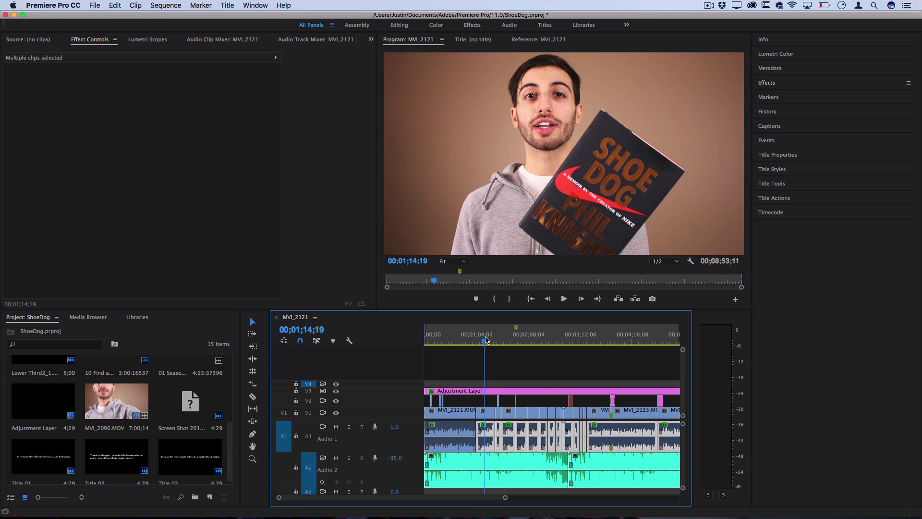
{"action": "left_click_drag", "start_coordinate": [486, 340], "coordinate": [484, 340]}
{"action": "left_click", "coordinate": [461, 357]}
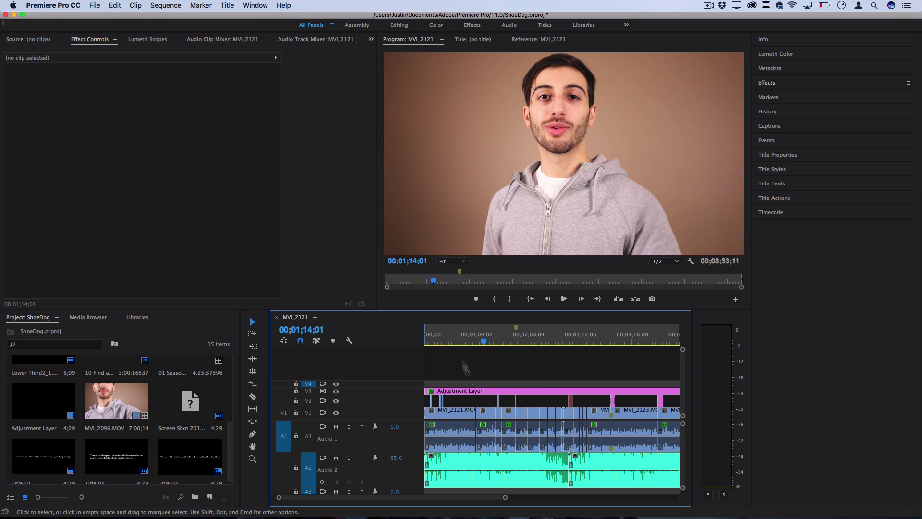
{"action": "left_click", "coordinate": [486, 434]}
{"action": "scroll", "coordinate": [160, 210], "scroll_direction": "down", "scroll_amount": 2}
{"action": "scroll", "coordinate": [160, 209], "scroll_direction": "up", "scroll_amount": 2}
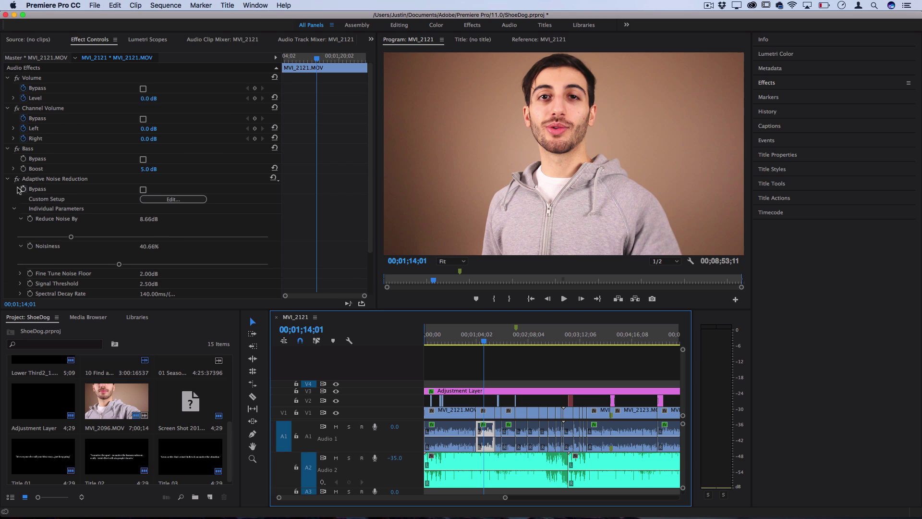
{"action": "left_click", "coordinate": [7, 179]}
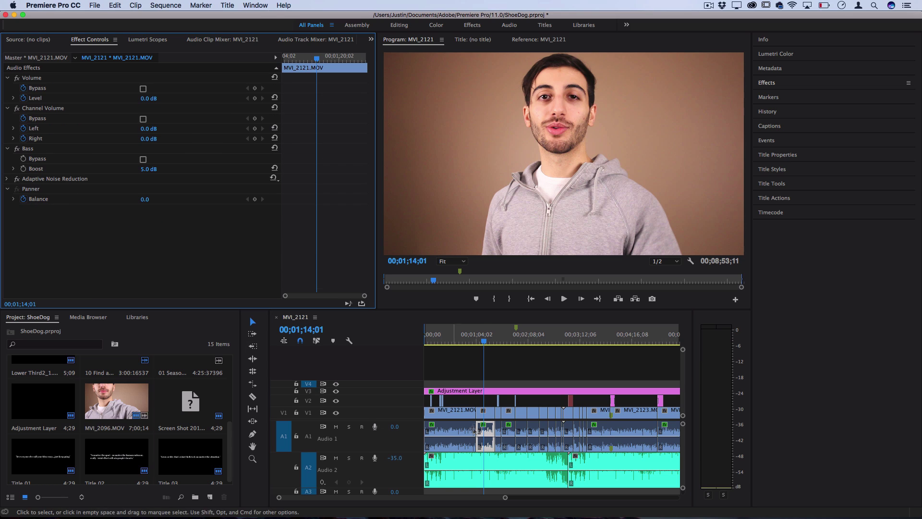
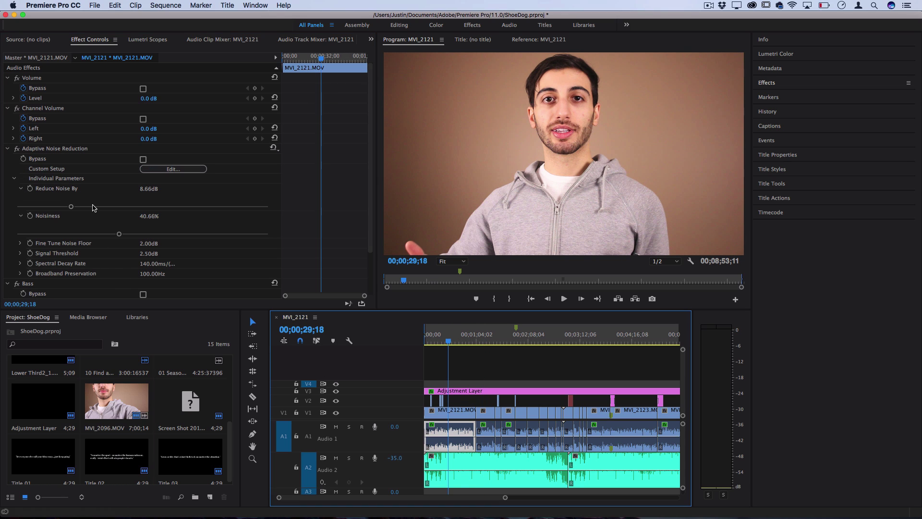
Set Adaptive Noise Reduction's Reduce Noise By to 12.01 dB on the first A1 clip
{"action": "left_click", "coordinate": [91, 207]}
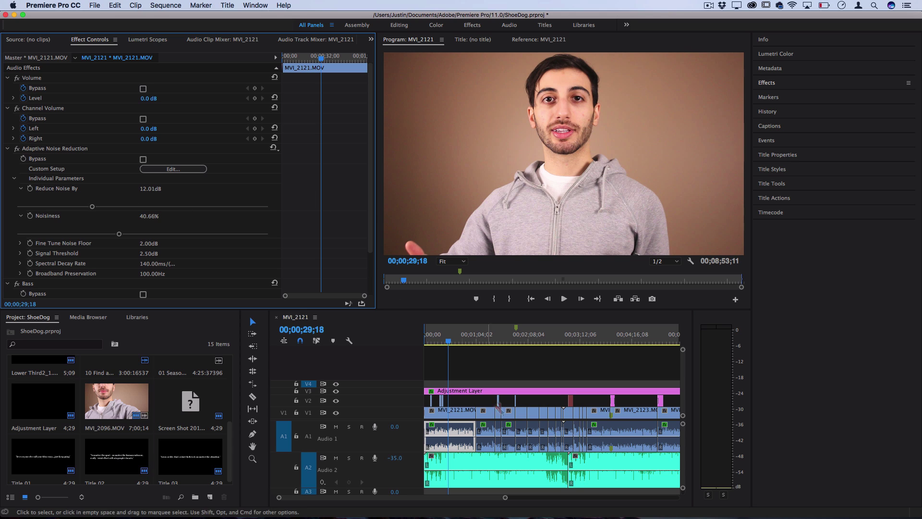
{"action": "key", "text": "minus"}
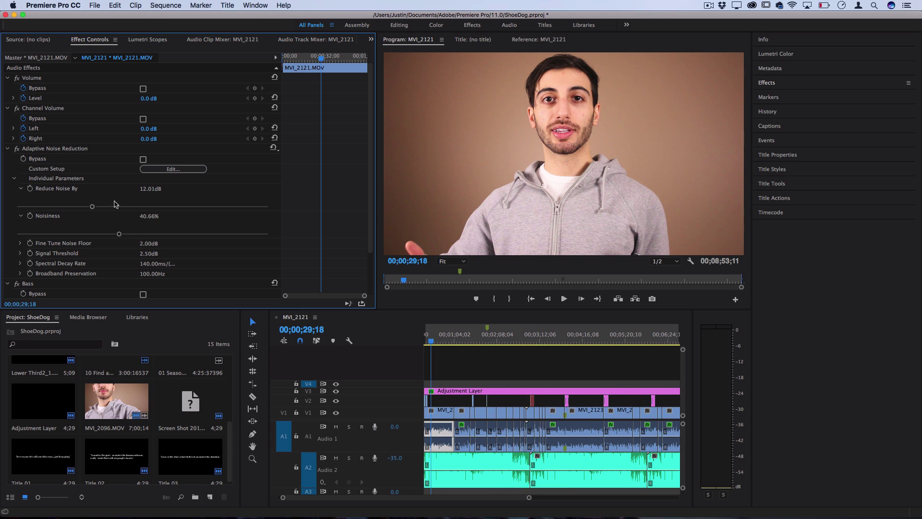
{"action": "key", "text": "minus"}
{"action": "key", "text": "minus"}
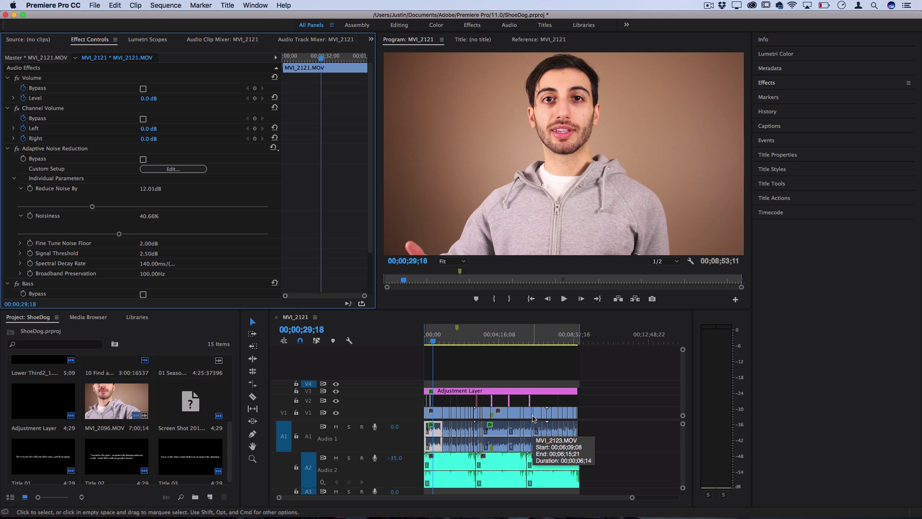
{"action": "key", "text": "equal"}
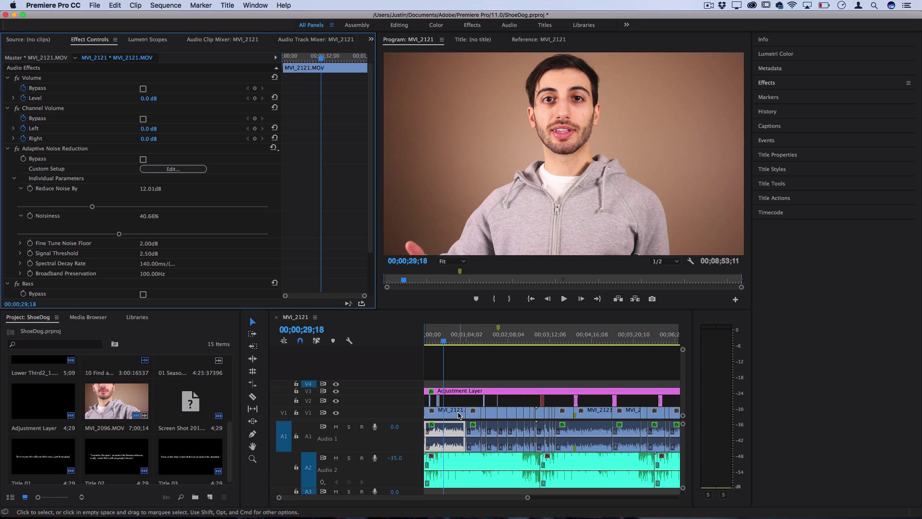
Show the effects of the Adjustment Layer on V3, expand the V4 and V3 track heights, and clear the selection
{"action": "left_click", "coordinate": [453, 393]}
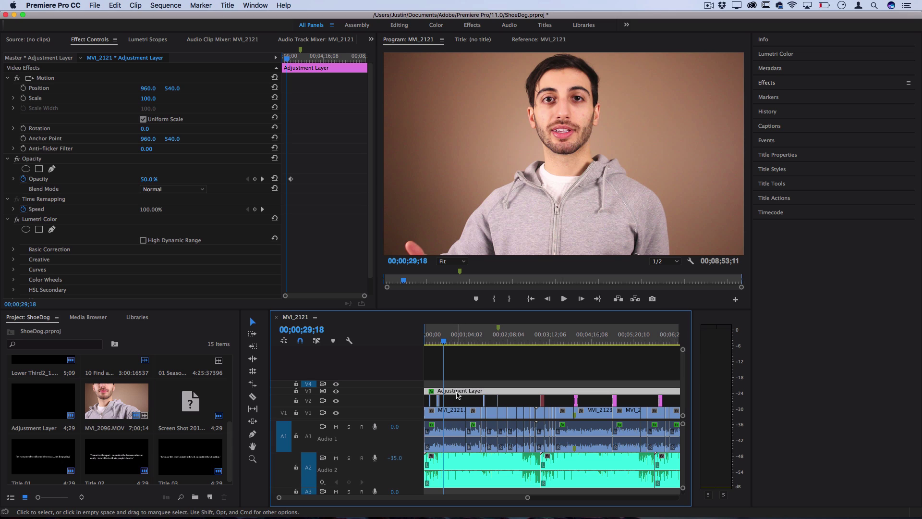
{"action": "double_click", "coordinate": [415, 385]}
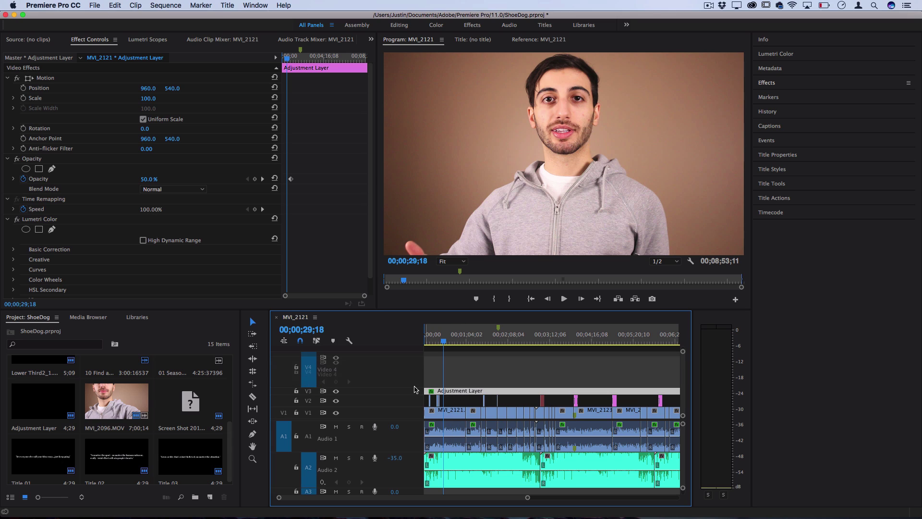
{"action": "double_click", "coordinate": [416, 391]}
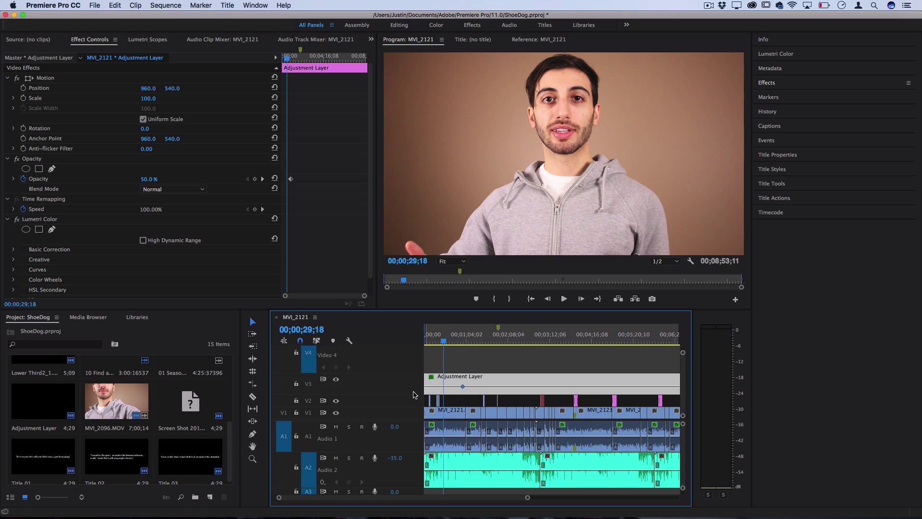
{"action": "left_click", "coordinate": [455, 404]}
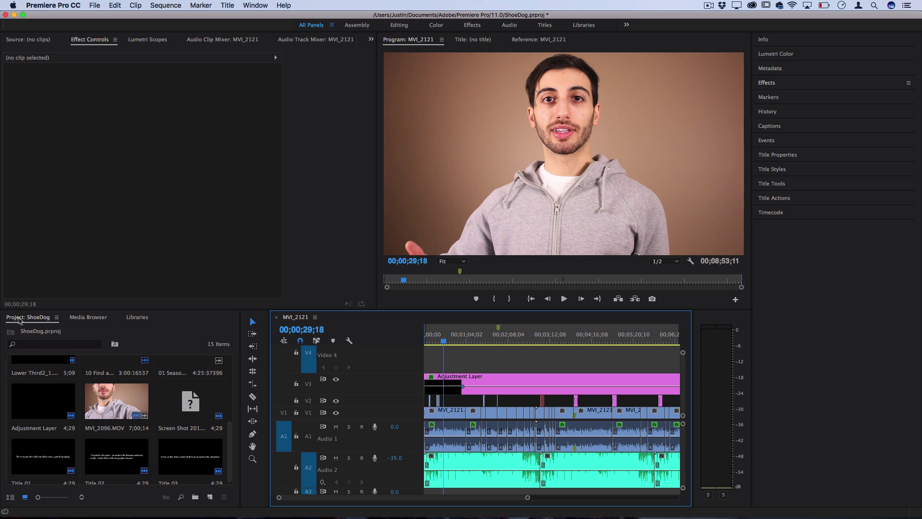
Create a white 1920 × 1080 color matte at 29.97 fps Drop-Frame with square pixels, named Color Matte
{"action": "left_click", "coordinate": [22, 320]}
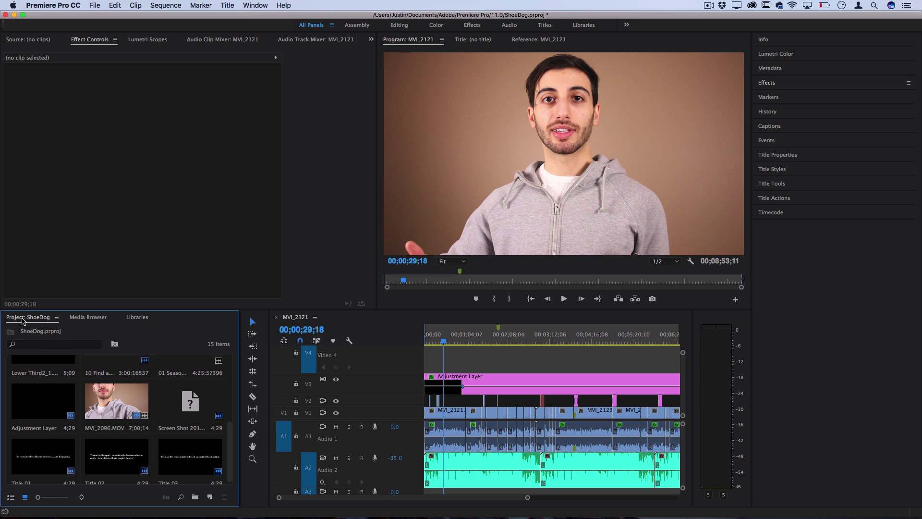
{"action": "left_click", "coordinate": [77, 5]}
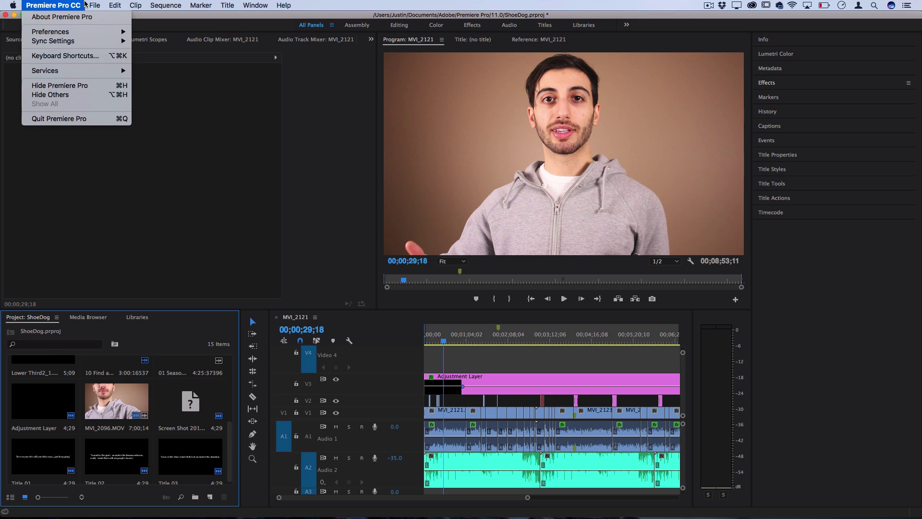
{"action": "mouse_move", "coordinate": [95, 6]}
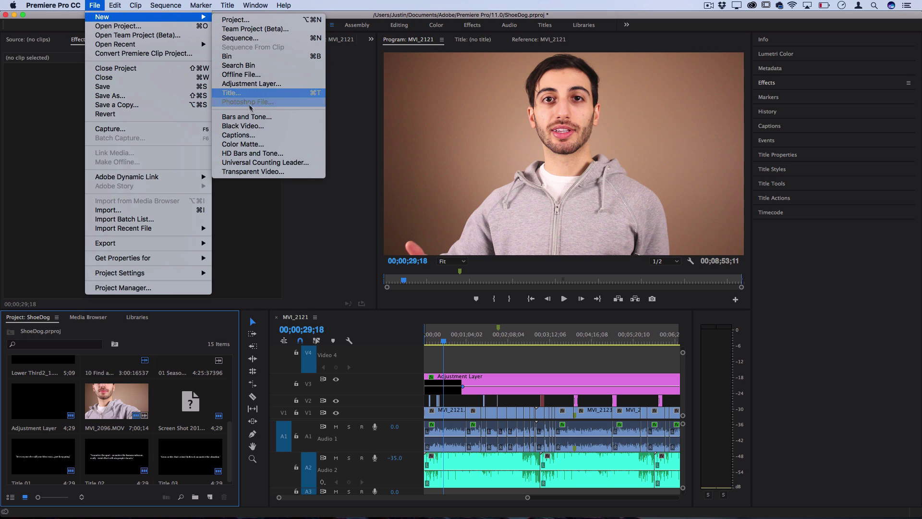
{"action": "left_click", "coordinate": [93, 5]}
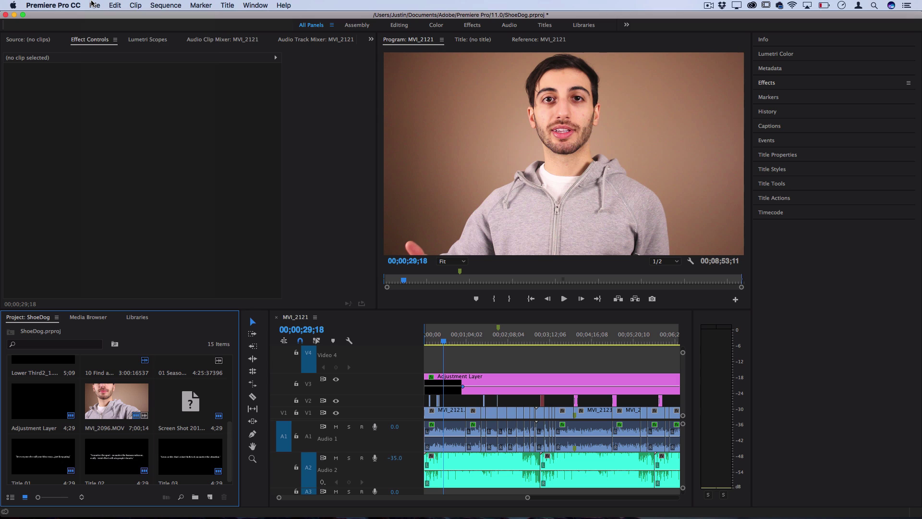
{"action": "left_click", "coordinate": [94, 5]}
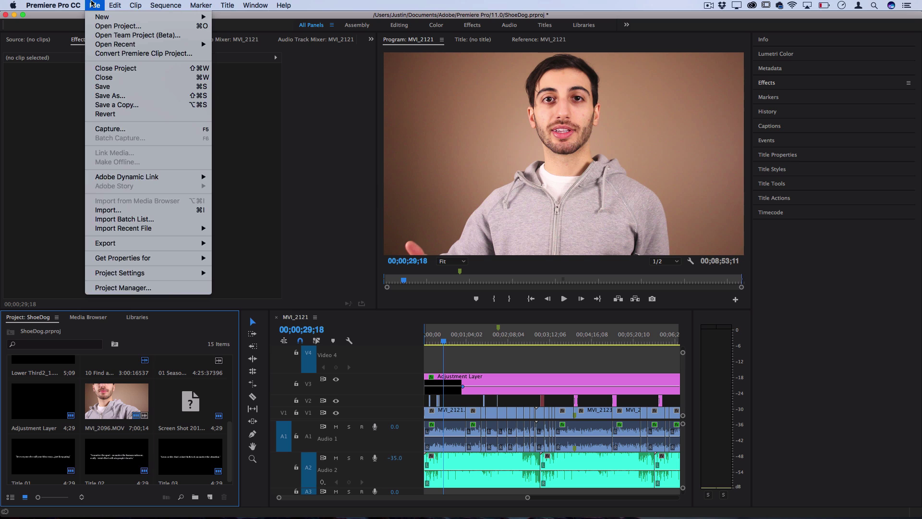
{"action": "mouse_move", "coordinate": [99, 18]}
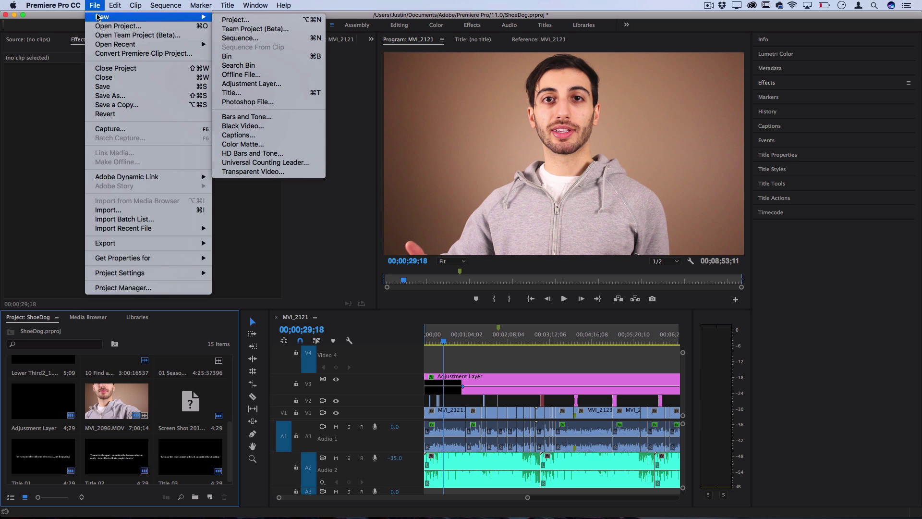
{"action": "left_click", "coordinate": [278, 145]}
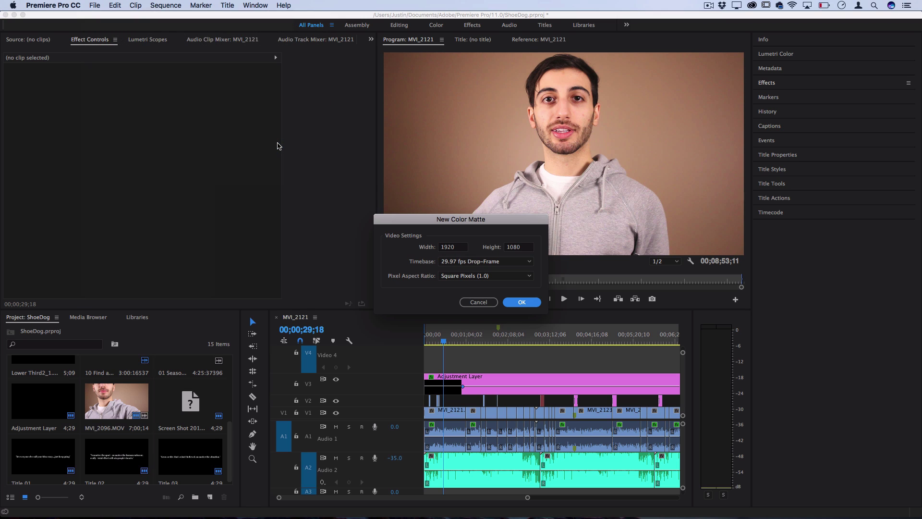
{"action": "left_click", "coordinate": [524, 302]}
{"action": "mouse_move", "coordinate": [454, 198]}
{"action": "left_mouse_down"}
{"action": "mouse_move", "coordinate": [459, 236]}
{"action": "mouse_move", "coordinate": [352, 127]}
{"action": "left_mouse_up"}
{"action": "left_click", "coordinate": [577, 119]}
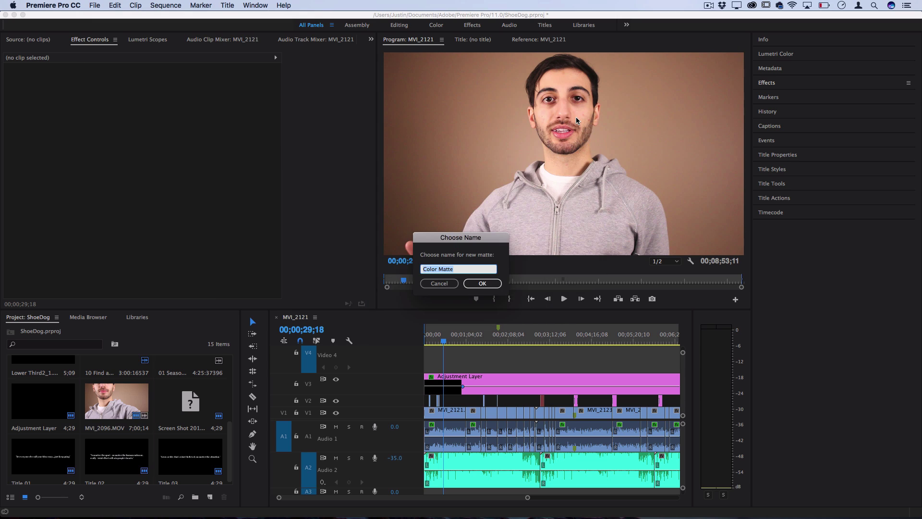
{"action": "key", "text": "Return"}
Place the Color Matte on V4 near the playhead and delete it from the timeline
{"action": "left_click_drag", "start_coordinate": [41, 456], "coordinate": [440, 370]}
{"action": "key", "text": "Delete"}
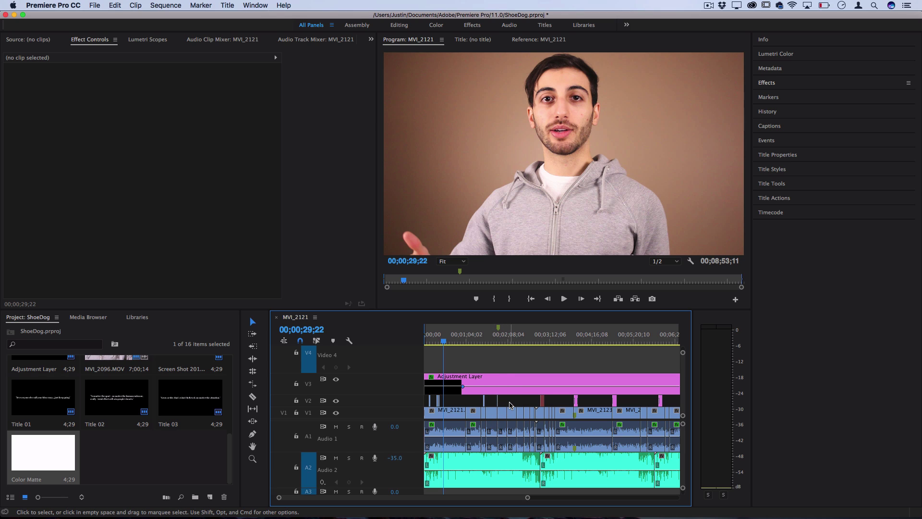
Move the playhead to 00;01;48;29 and nest the four linked V1/A1 clips just after it, keeping the default sequence name
{"action": "scroll", "coordinate": [510, 405], "scroll_direction": "up", "scroll_amount": 2}
{"action": "mouse_move", "coordinate": [480, 342]}
{"action": "left_mouse_down"}
{"action": "mouse_move", "coordinate": [526, 344]}
{"action": "mouse_move", "coordinate": [491, 353]}
{"action": "left_mouse_up"}
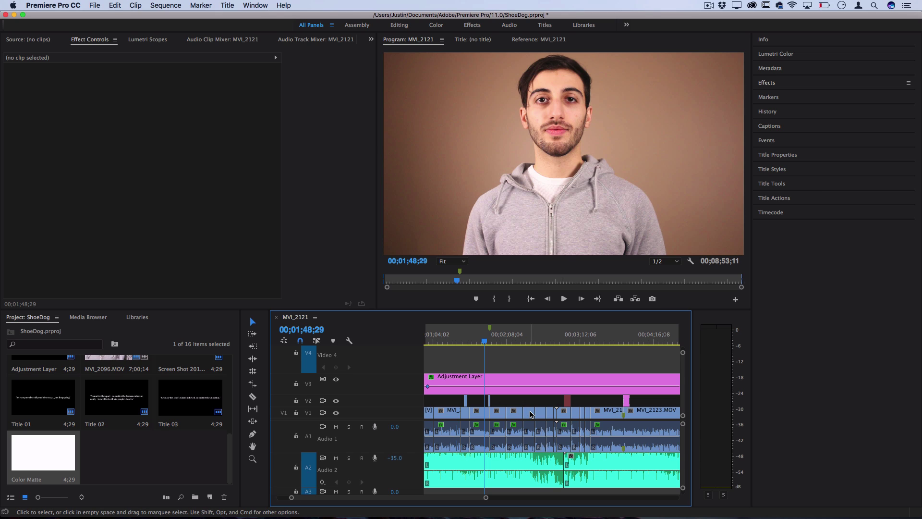
{"action": "left_click_drag", "start_coordinate": [546, 401], "coordinate": [502, 451]}
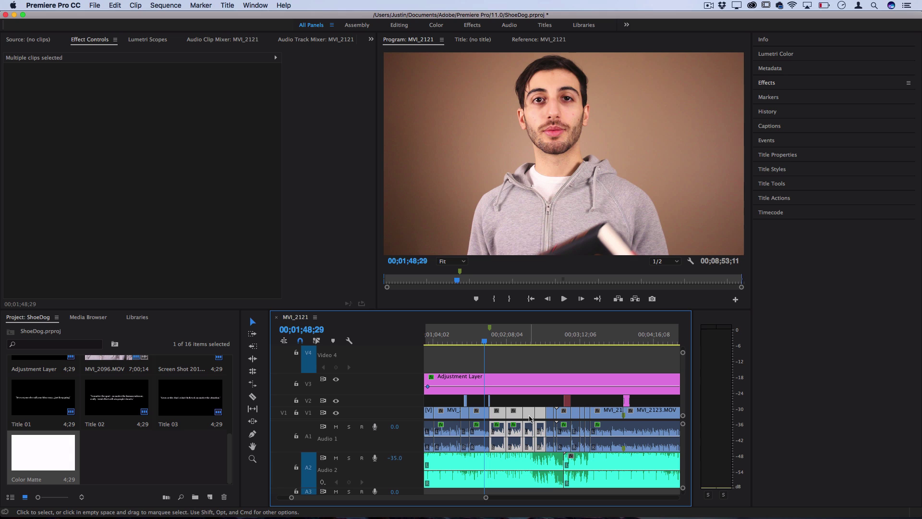
{"action": "right_click", "coordinate": [530, 414]}
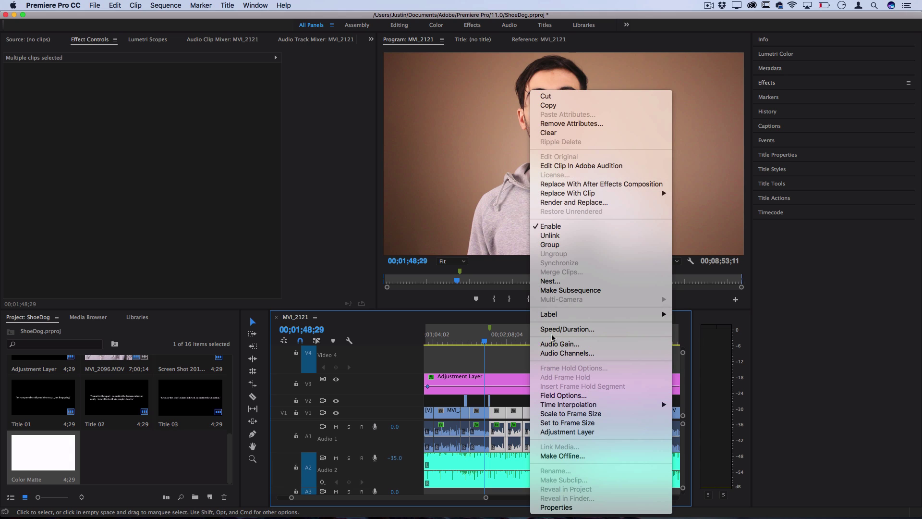
{"action": "left_click", "coordinate": [570, 283]}
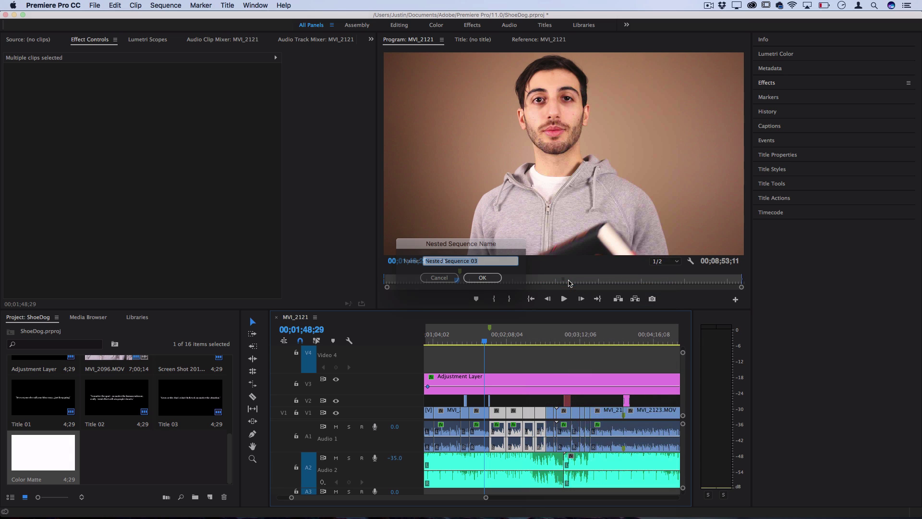
{"action": "left_click", "coordinate": [495, 280]}
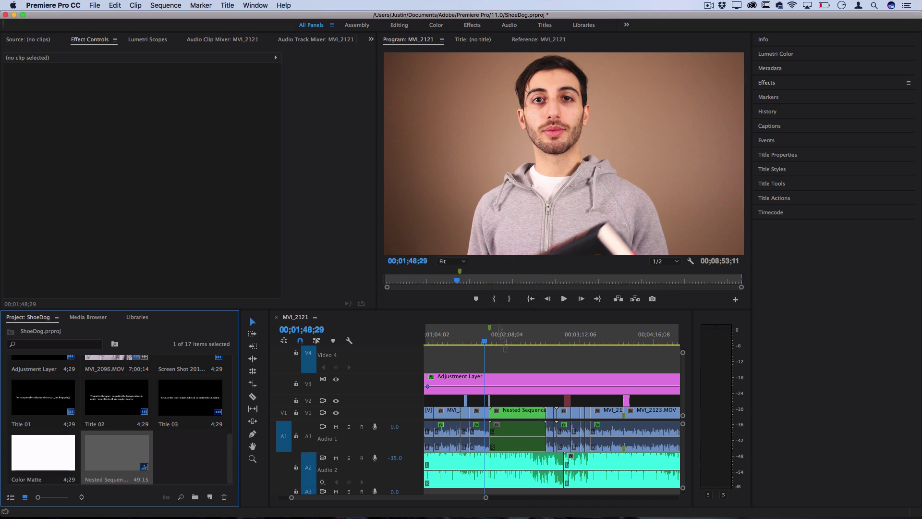
Scale the nested clip on V1 down to 76.0, previewing the change at 00;02;10;00
{"action": "left_click", "coordinate": [522, 415]}
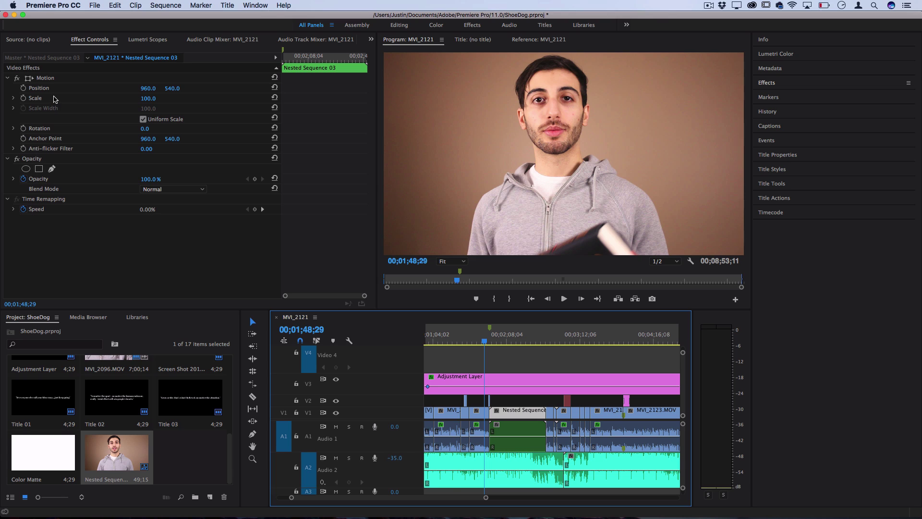
{"action": "left_click_drag", "start_coordinate": [142, 102], "coordinate": [146, 100]}
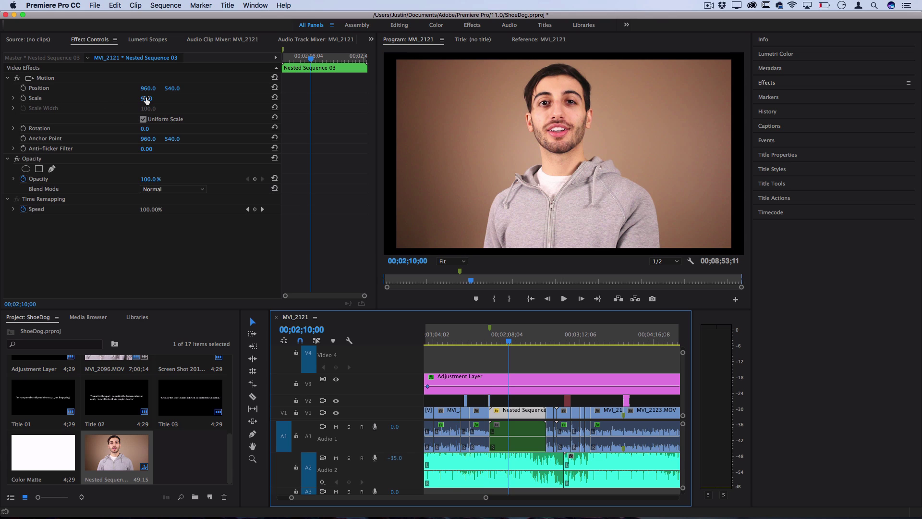
{"action": "left_click", "coordinate": [147, 100]}
{"action": "type", "text": "75"}
{"action": "key", "text": "Return"}
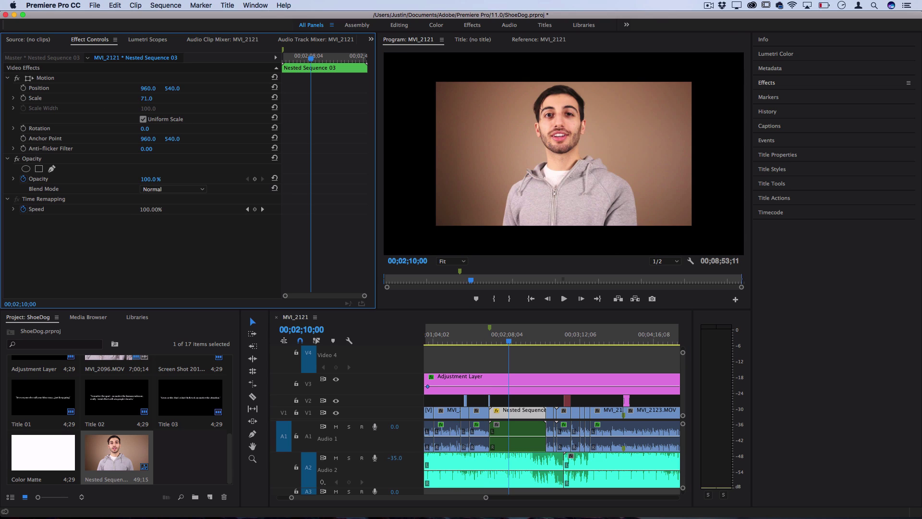
{"action": "key", "text": "Up"}
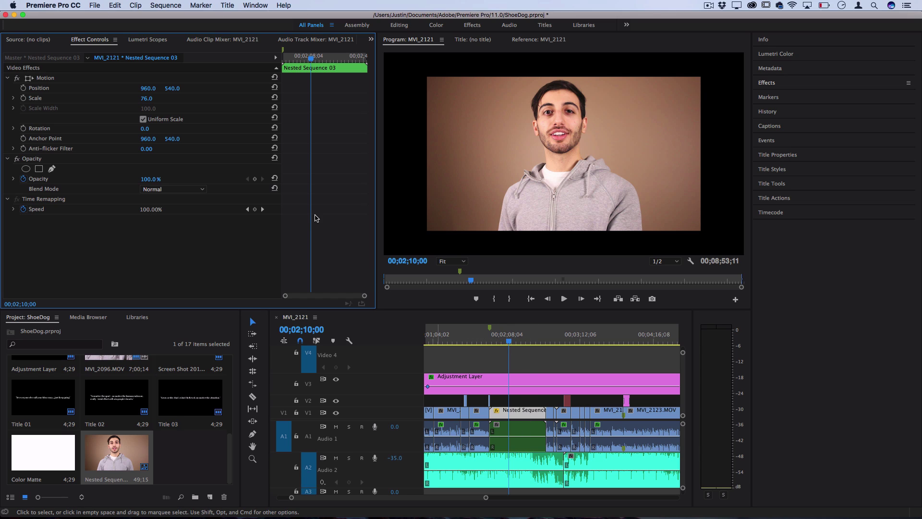
Open the nested sequence to examine its individual clips around 00;00;39;26, and close it to return to MVI_2121
{"action": "left_click", "coordinate": [526, 412]}
{"action": "double_click", "coordinate": [526, 412]}
{"action": "left_click_drag", "start_coordinate": [520, 411], "coordinate": [509, 412]}
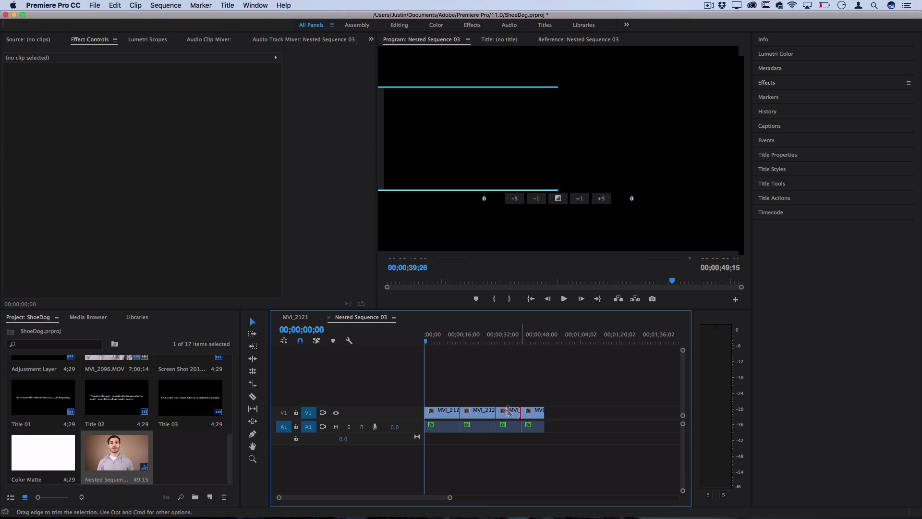
{"action": "left_click", "coordinate": [521, 342]}
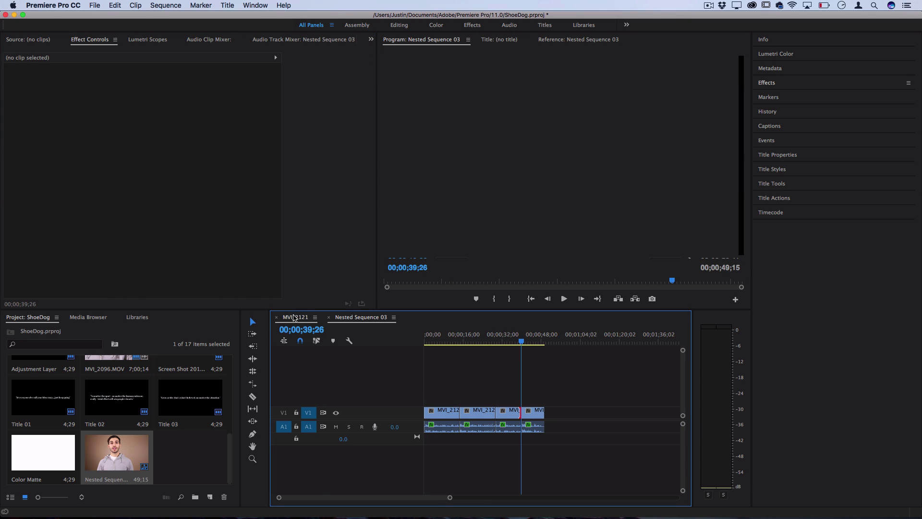
{"action": "left_click", "coordinate": [294, 318]}
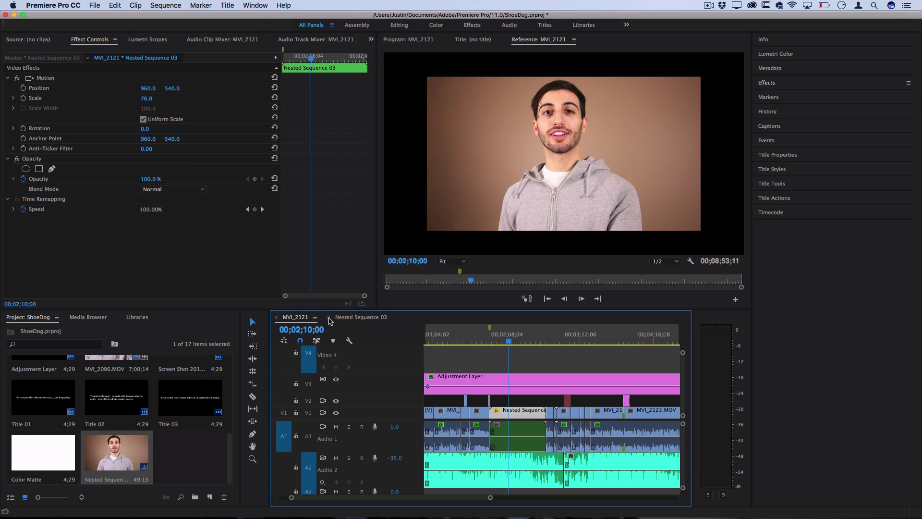
{"action": "left_click", "coordinate": [329, 318]}
Create a new title and enter "text :01" near the bottom of the frame in the Abril Fatface-style font already set
{"action": "left_click", "coordinate": [98, 6]}
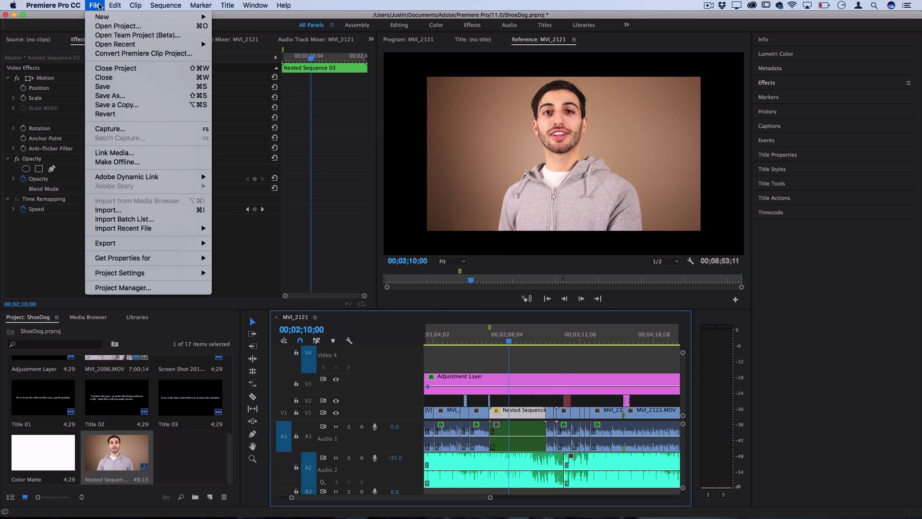
{"action": "mouse_move", "coordinate": [106, 17]}
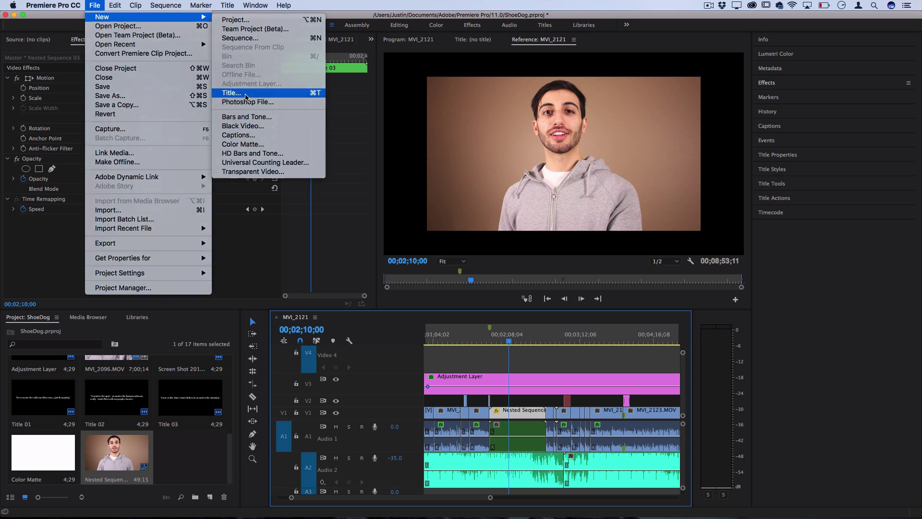
{"action": "left_click", "coordinate": [307, 93]}
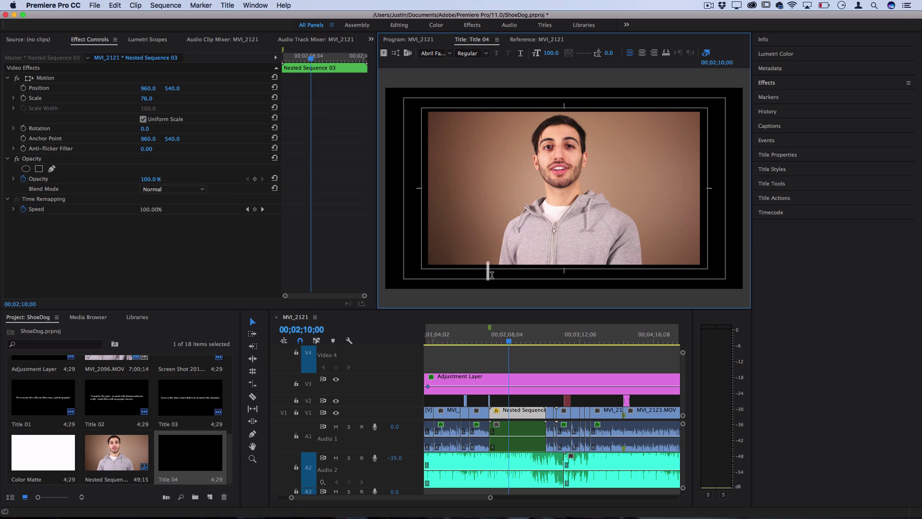
{"action": "type", "text": "tex"}
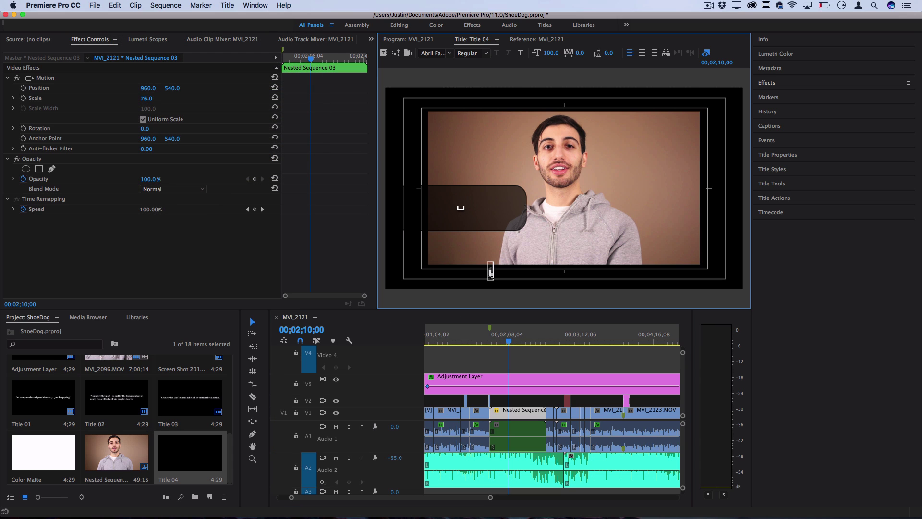
{"action": "type", "text": "t :01"}
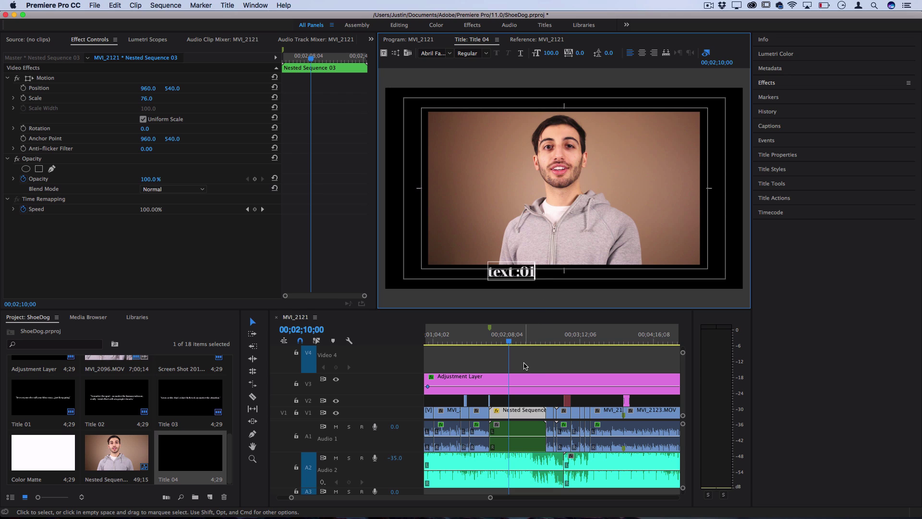
Create another title based on the current one, keeping 1920 × 1080, 29.97 fps Drop-Frame, square pixels and the default name
{"action": "left_click", "coordinate": [182, 479]}
{"action": "left_click", "coordinate": [228, 5]}
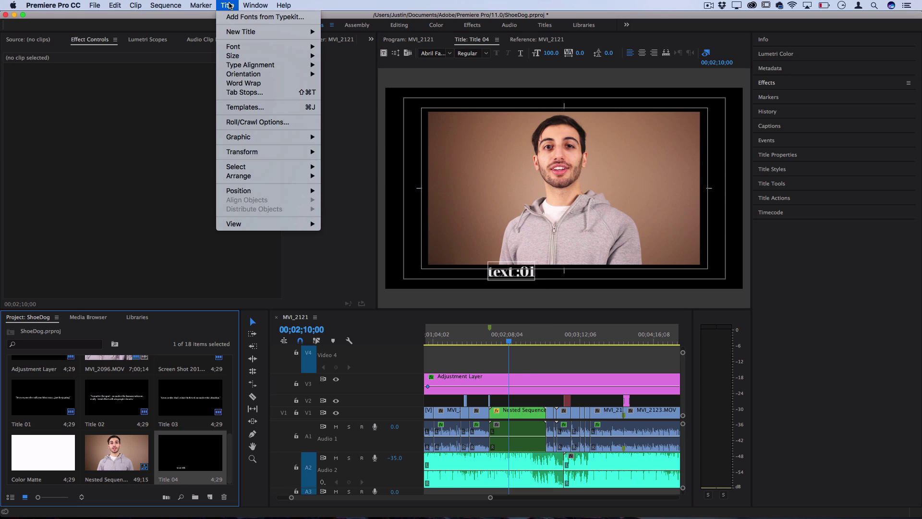
{"action": "mouse_move", "coordinate": [238, 33]}
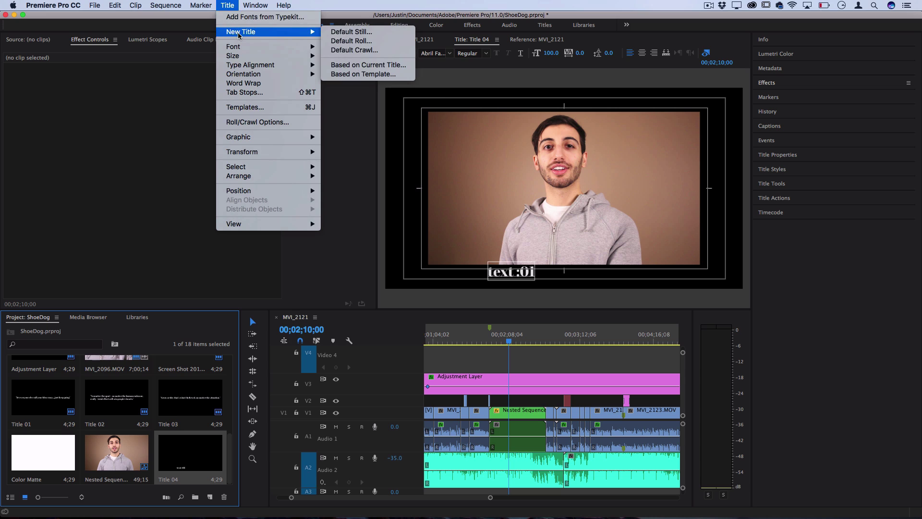
{"action": "left_click", "coordinate": [354, 66]}
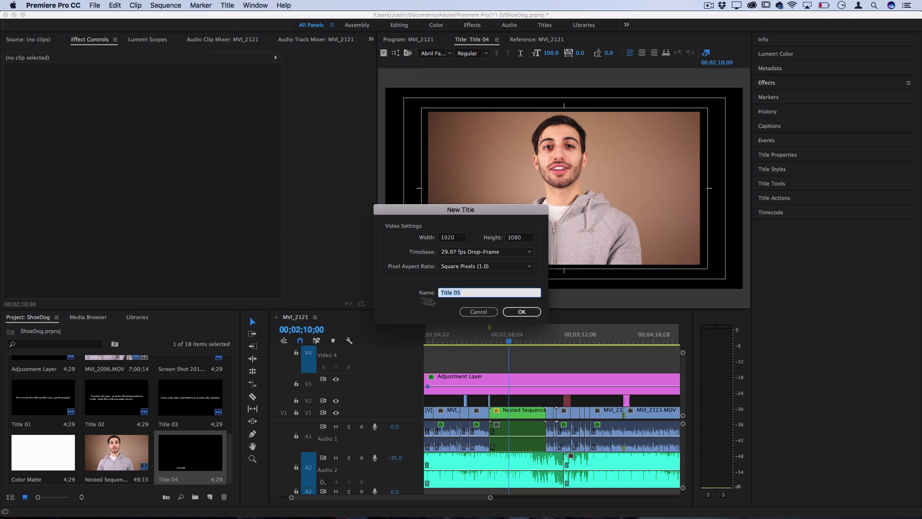
{"action": "left_click", "coordinate": [507, 313]}
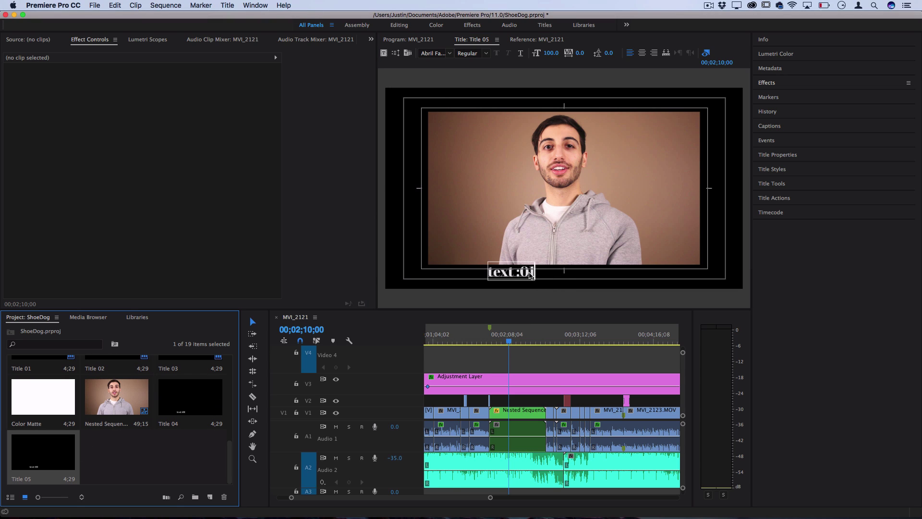
Change the duplicated title's text to "text :02"
{"action": "left_click", "coordinate": [546, 272]}
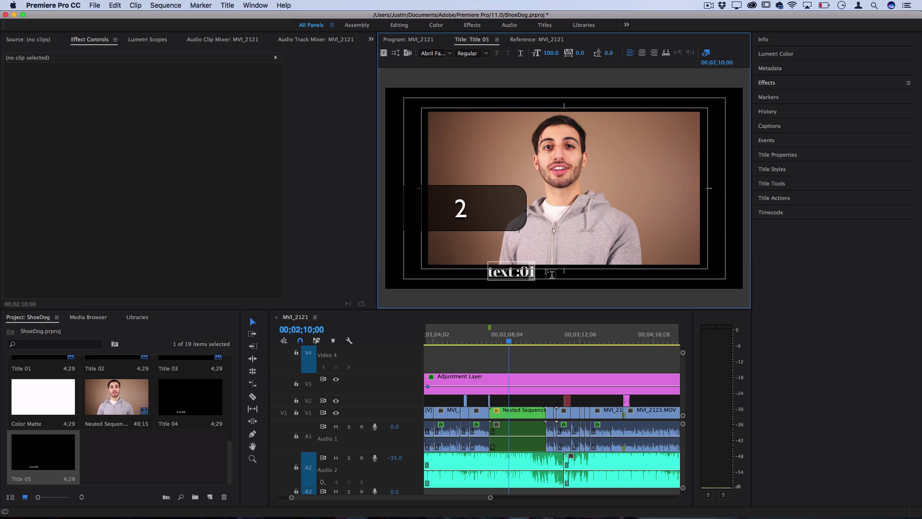
{"action": "key", "text": "BackSpace"}
{"action": "type", "text": "2"}
{"action": "left_click", "coordinate": [522, 360]}
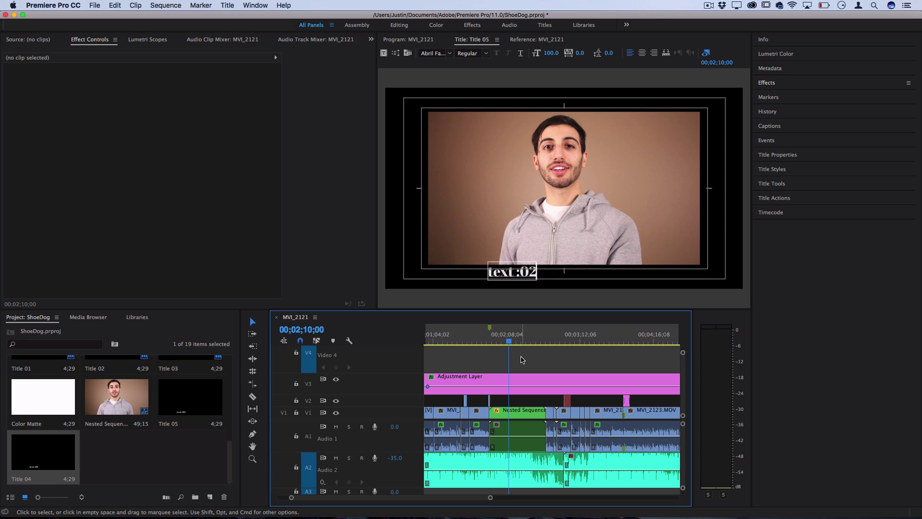
Search the effects for "crop" and try to apply the Crop video effect to the empty V2 gap above the nested clip
{"action": "left_click", "coordinate": [526, 400]}
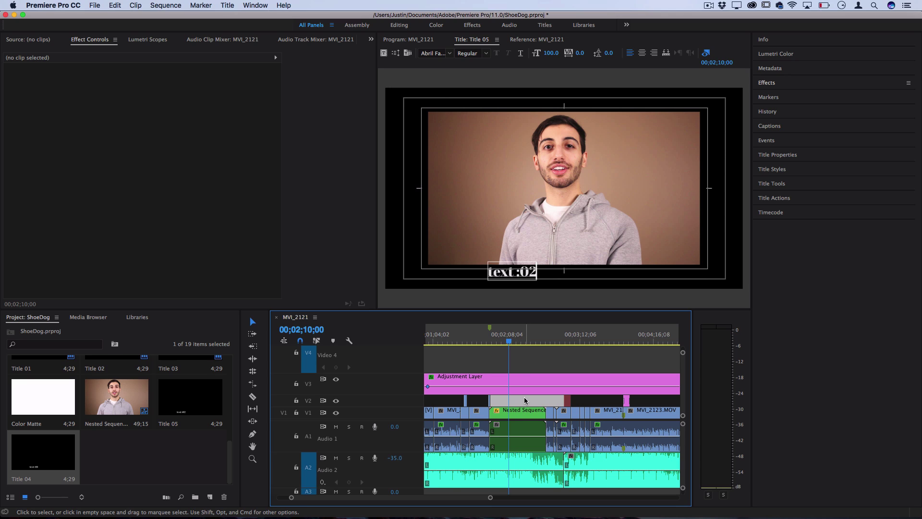
{"action": "left_click", "coordinate": [783, 87]}
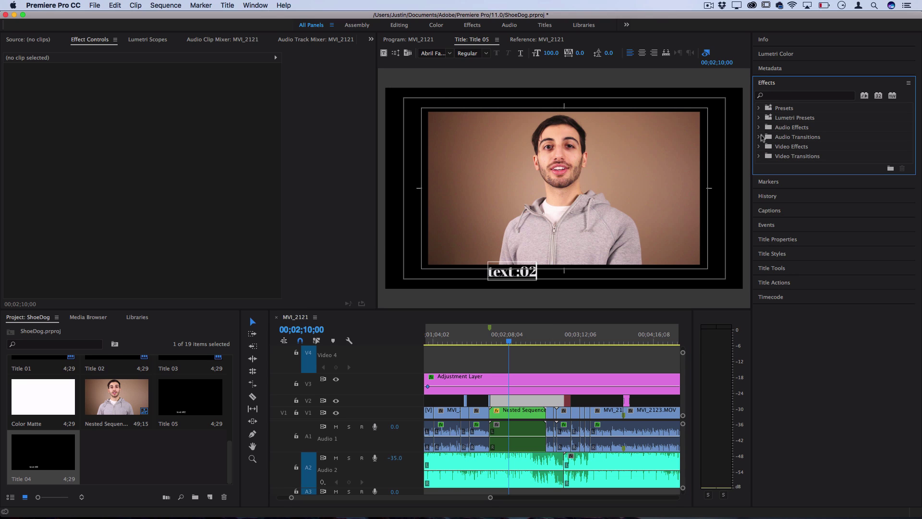
{"action": "left_click", "coordinate": [759, 138]}
{"action": "left_click", "coordinate": [759, 138]}
{"action": "left_click", "coordinate": [787, 96]}
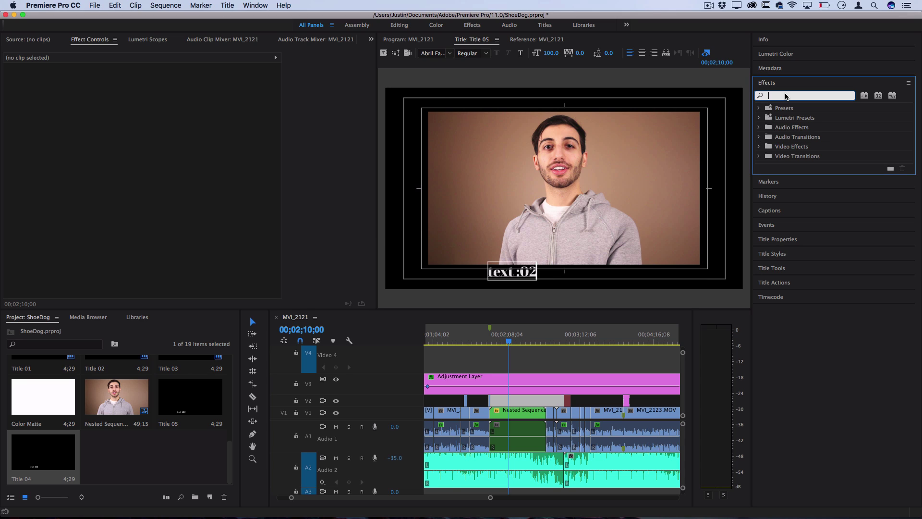
{"action": "type", "text": "rp"}
{"action": "type", "text": "crop"}
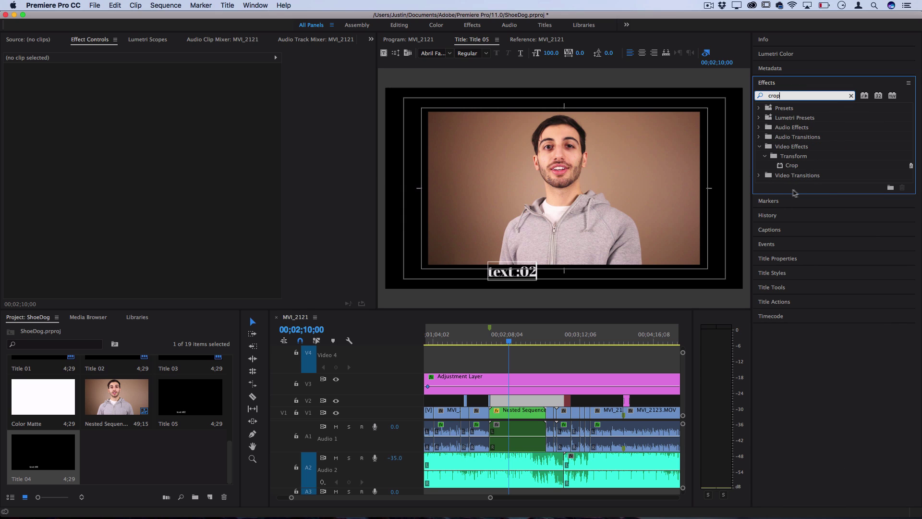
{"action": "left_click", "coordinate": [795, 166]}
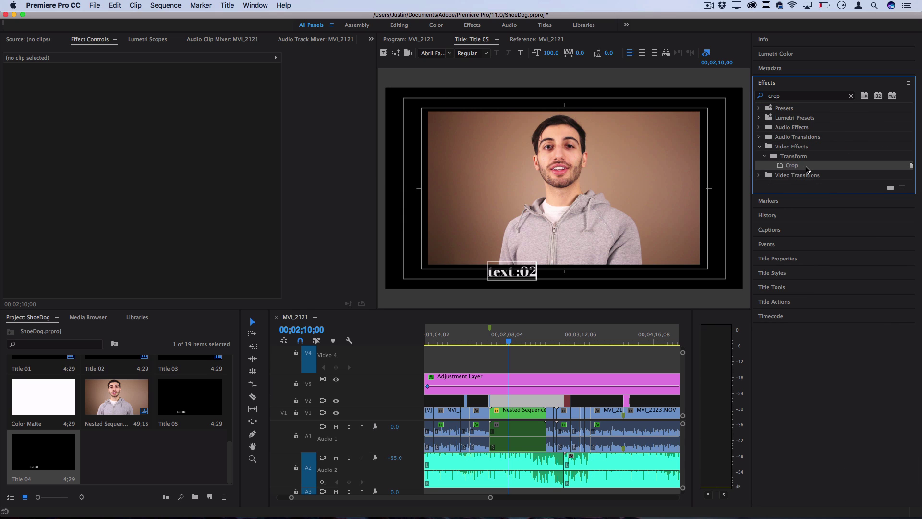
{"action": "left_click_drag", "start_coordinate": [807, 169], "coordinate": [530, 402]}
{"action": "left_click", "coordinate": [535, 368]}
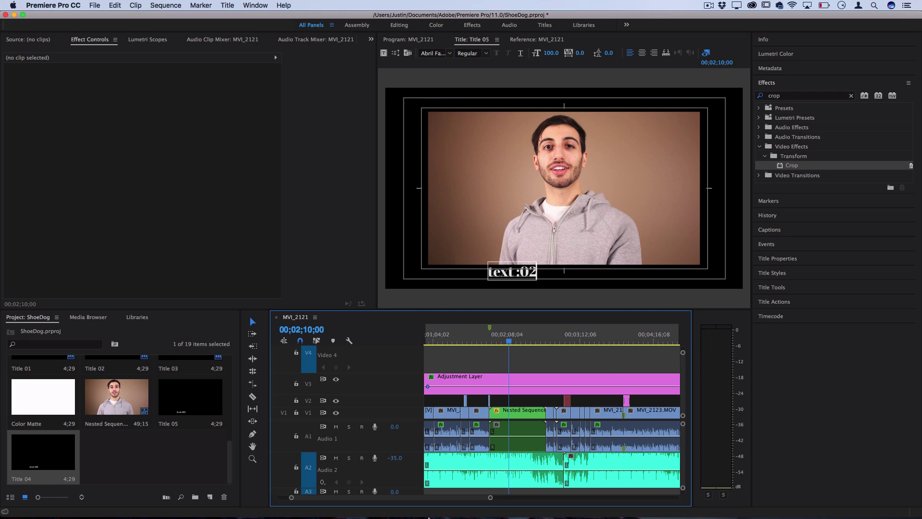
Play the MVI_2121 sequence at varying speeds from about 00;06;49;05, pausing at 00;07;21;03 and resuming playback
{"action": "left_click", "coordinate": [574, 368]}
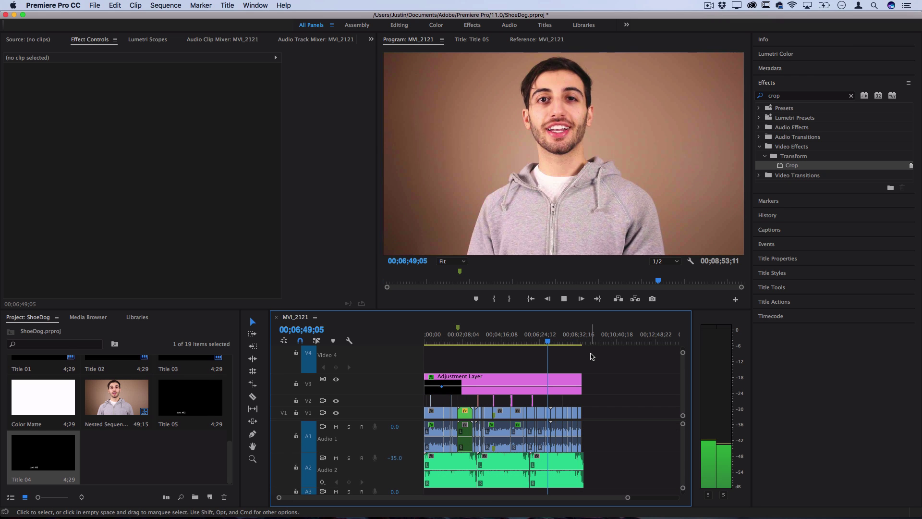
{"action": "key", "text": "="}
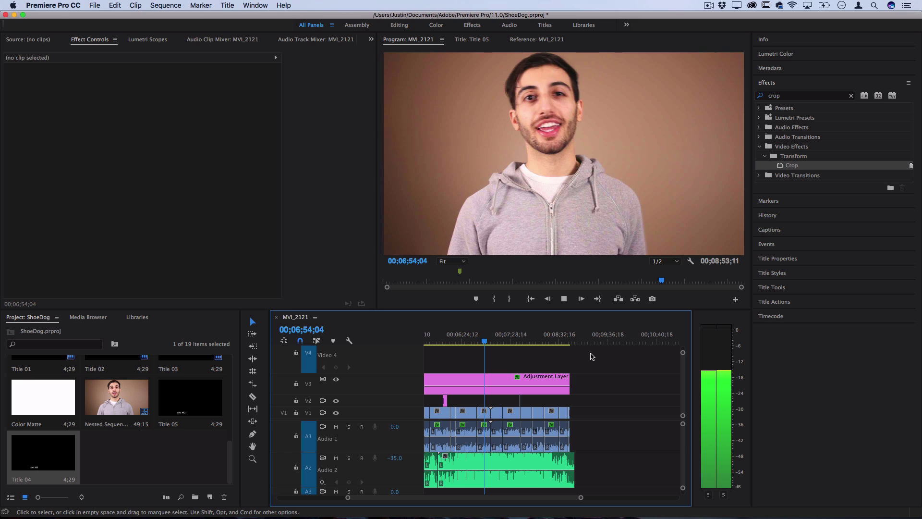
{"action": "scroll", "coordinate": [591, 356], "scroll_direction": "down", "scroll_amount": 1}
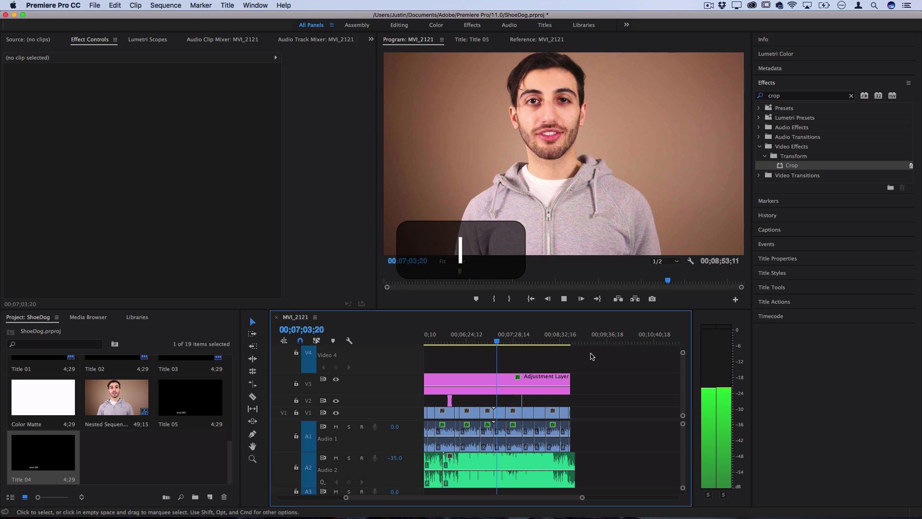
{"action": "key", "text": "shift+l"}
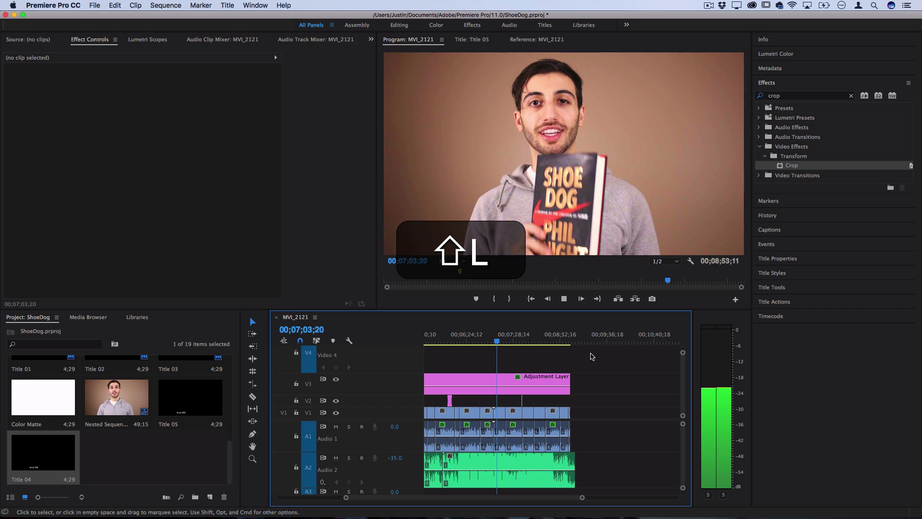
{"action": "key", "text": "shift+k"}
{"action": "key", "text": "k"}
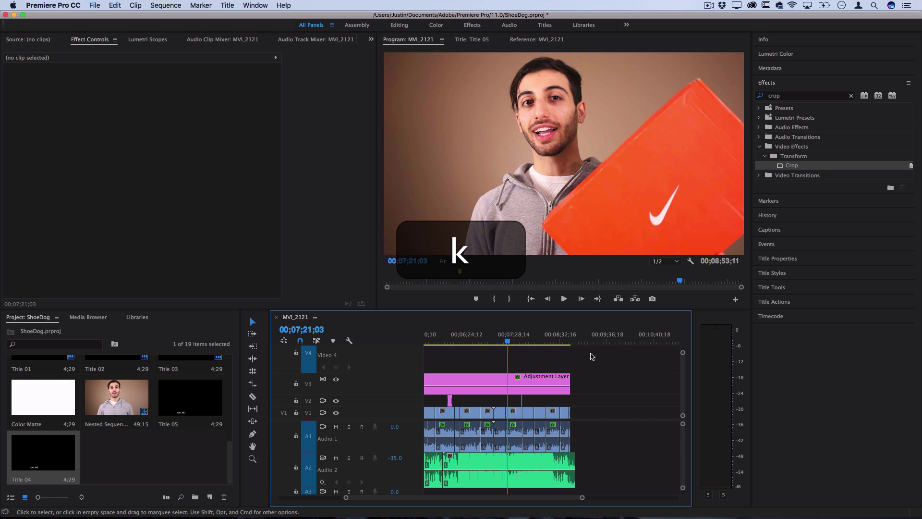
{"action": "key", "text": "l"}
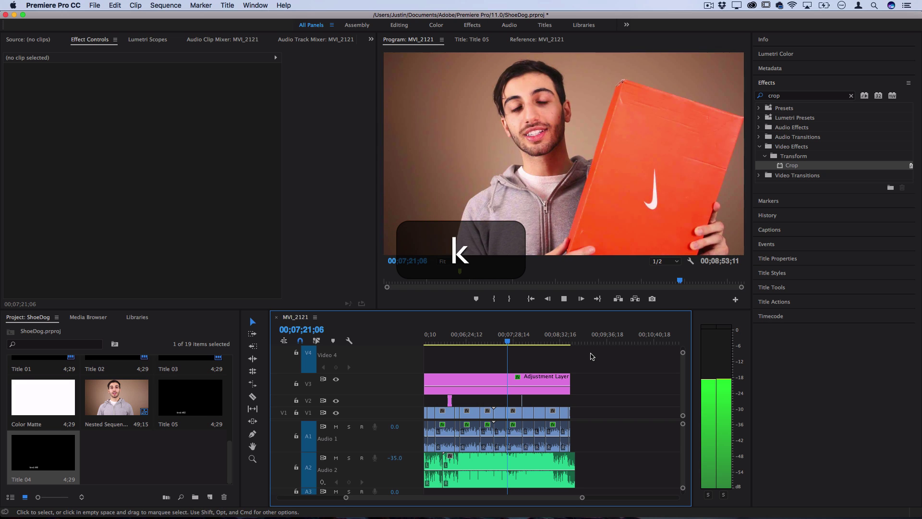
Play the MVI_2121 sequence on from about 00;07;21;06, stop at 00;07;26;15 and restart playback
{"action": "key", "text": "l"}
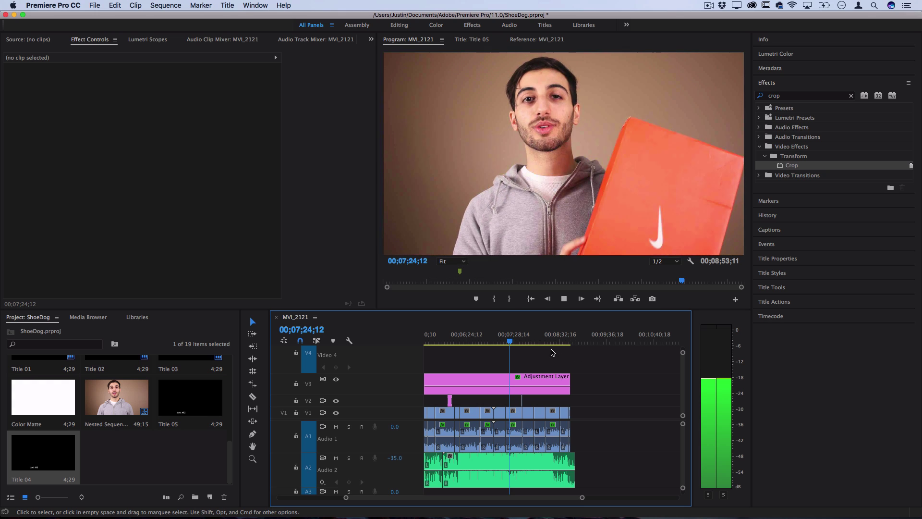
{"action": "key", "text": "space"}
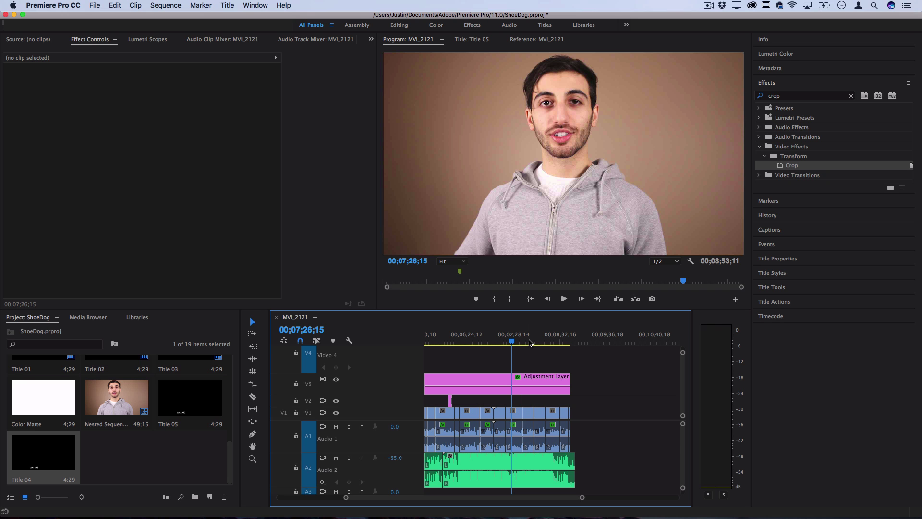
{"action": "key", "text": "space"}
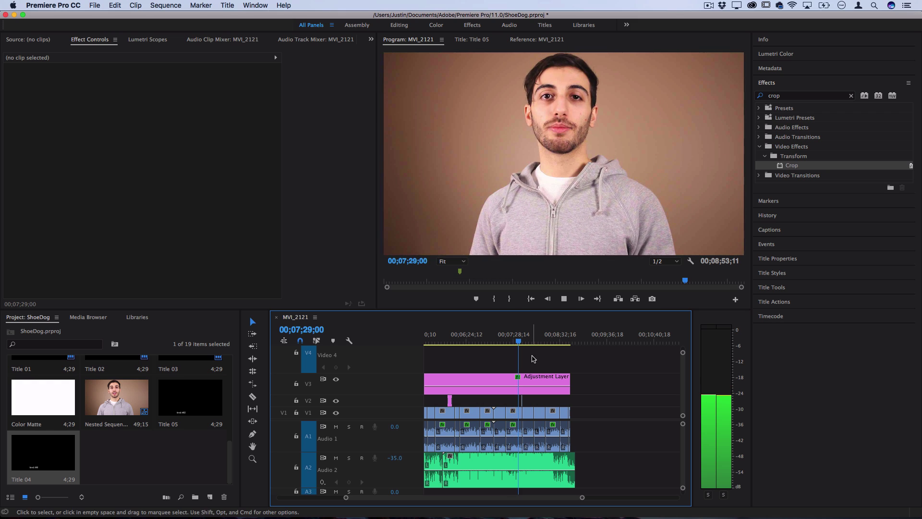
Jump the playhead back one edit point and forward through the following ones to the end of the video clips at 00;08;46;29
{"action": "key", "text": "Up"}
{"action": "key", "text": "Down"}
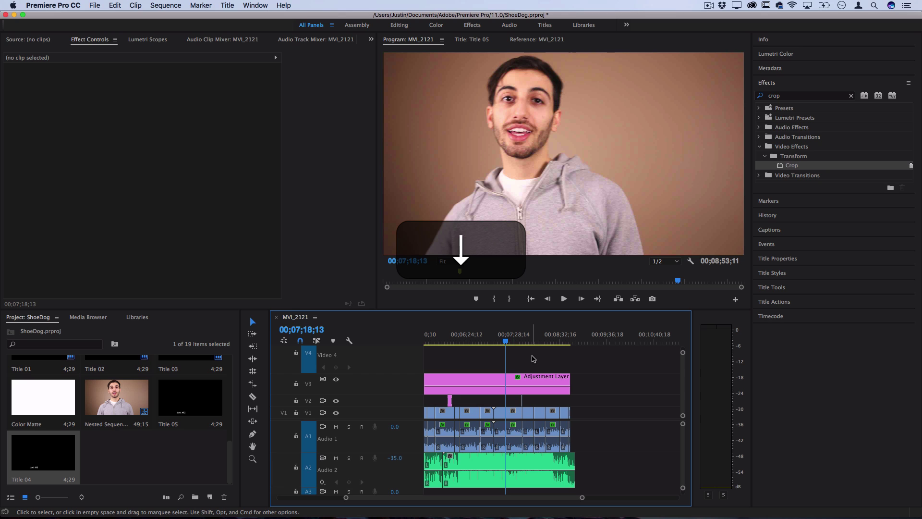
{"action": "key", "text": "Down"}
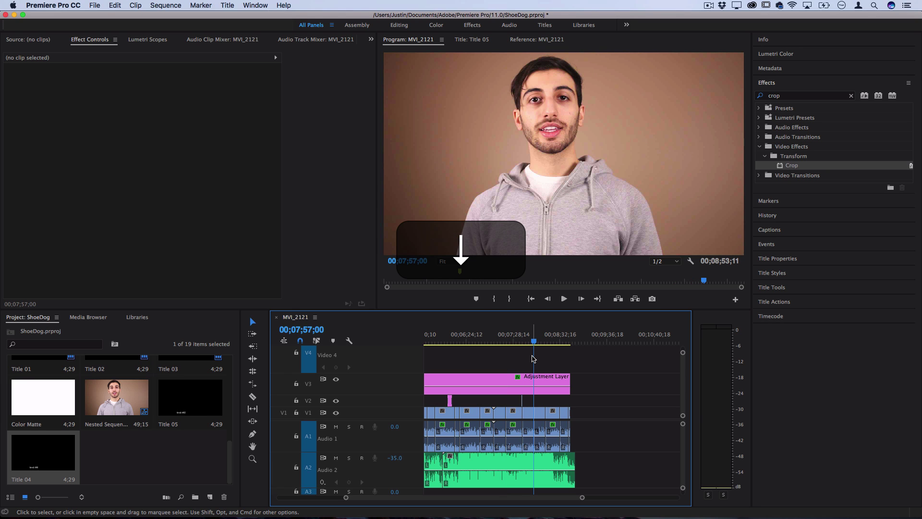
{"action": "key", "text": "Down"}
{"action": "key", "text": "Down"}
{"action": "key", "text": "Down"}
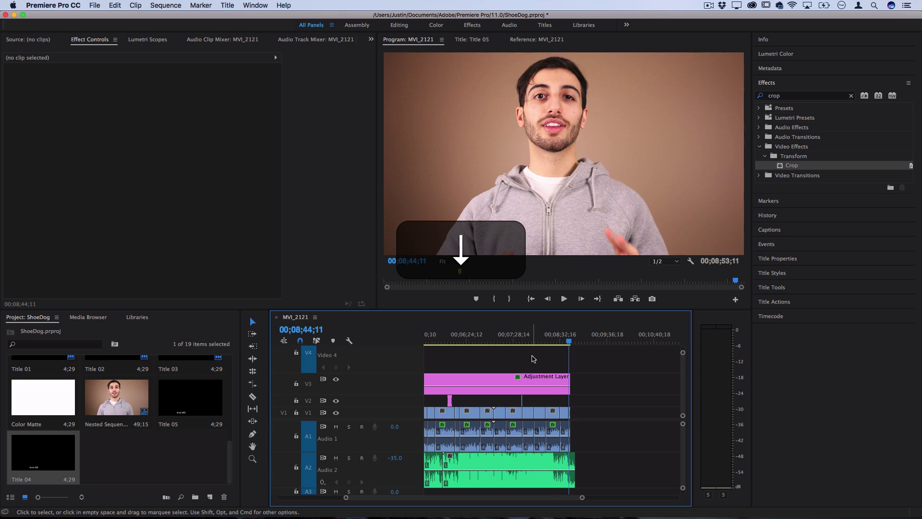
{"action": "key", "text": "Down"}
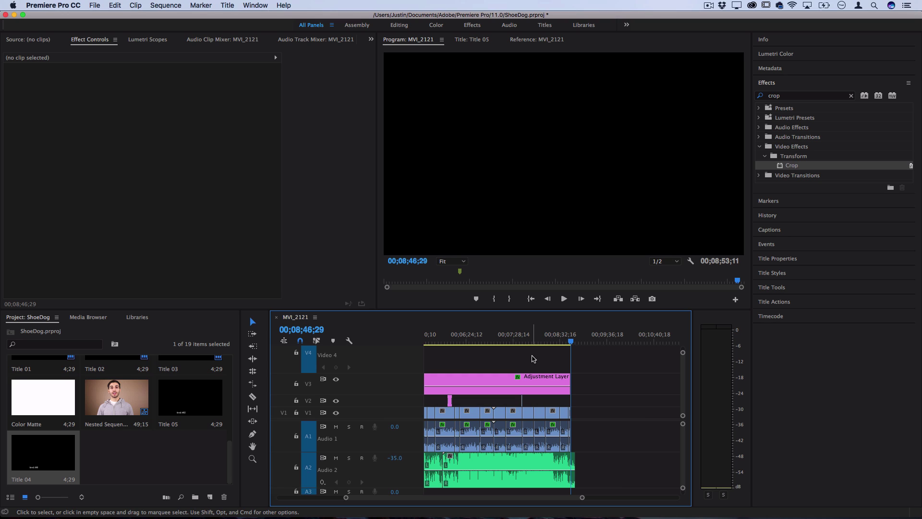
Untarget the Audio 2 track and try jumping to its clip end, and repeat the edit-point jumps with the track targeted again
{"action": "left_click", "coordinate": [308, 469]}
{"action": "key", "text": "Down"}
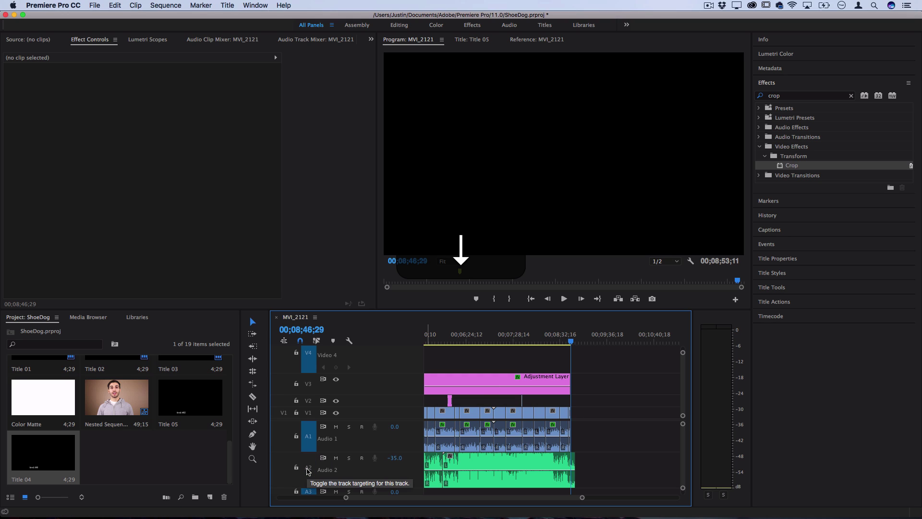
{"action": "left_click", "coordinate": [308, 469]}
{"action": "key", "text": "Down"}
{"action": "key", "text": "Up"}
{"action": "key", "text": "Down"}
Toggle Audio 2 targeting off and back on between edit-point jumps, moving the playhead to the music's end at 00;08;53;11
{"action": "left_click", "coordinate": [309, 469]}
{"action": "key", "text": "Up"}
{"action": "key", "text": "Down"}
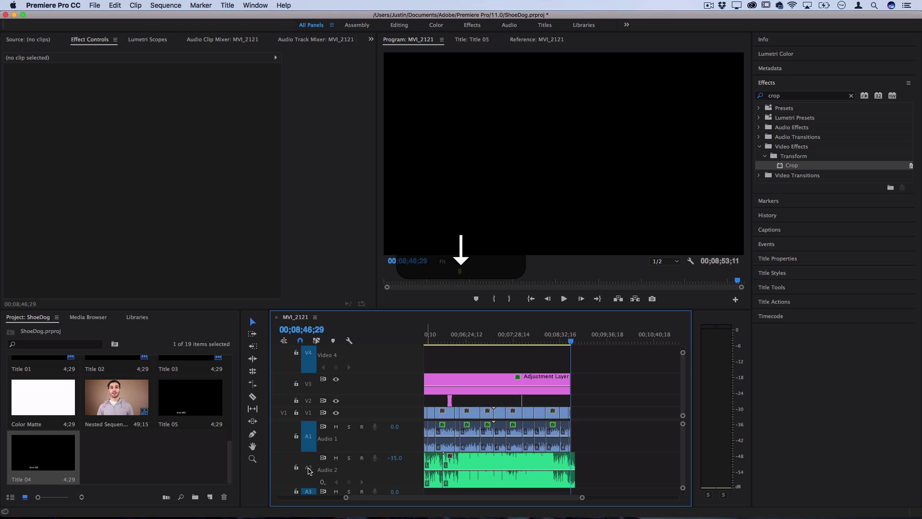
{"action": "left_click", "coordinate": [309, 469]}
{"action": "key", "text": "Down"}
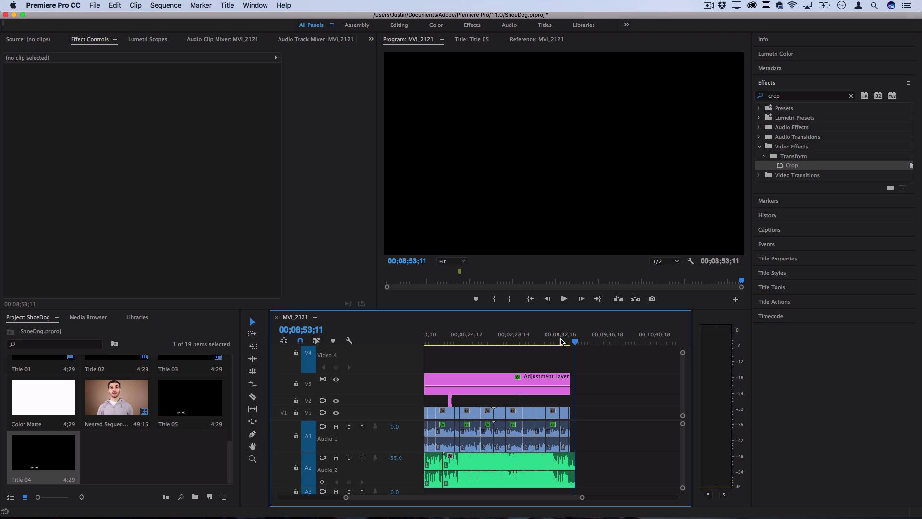
Alternate the Selection and Razor tools to shift the end pieces on V1 and split the MVI_2124.MOV clip at about 00;08;38
{"action": "scroll", "coordinate": [569, 364], "scroll_direction": "up", "scroll_amount": 5}
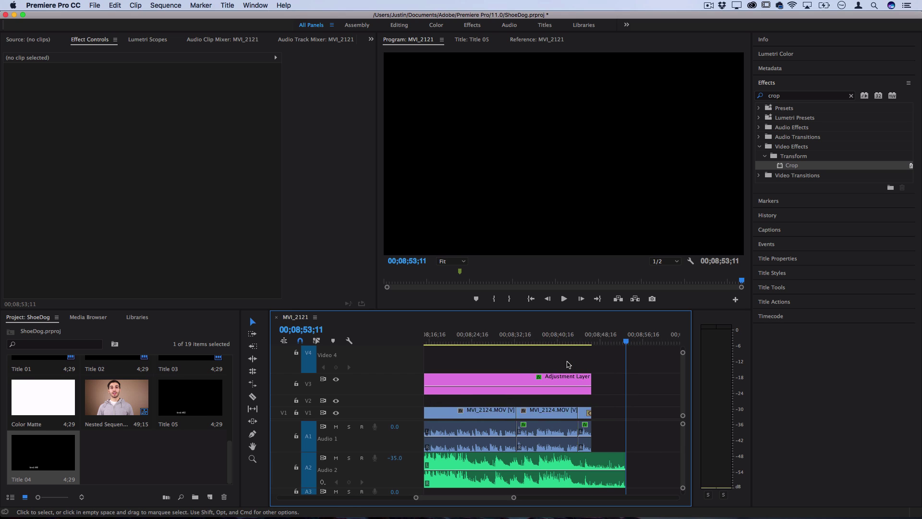
{"action": "key", "text": "v"}
{"action": "left_click_drag", "start_coordinate": [588, 414], "coordinate": [568, 415]}
{"action": "key", "text": "c"}
{"action": "key", "text": "v"}
{"action": "key", "text": "c"}
{"action": "left_click", "coordinate": [547, 413]}
{"action": "key", "text": "v"}
Split the clips on all tracks with the Razor tool at about 00;08;36, 00;08;34 and 00;08;30
{"action": "key", "text": "c"}
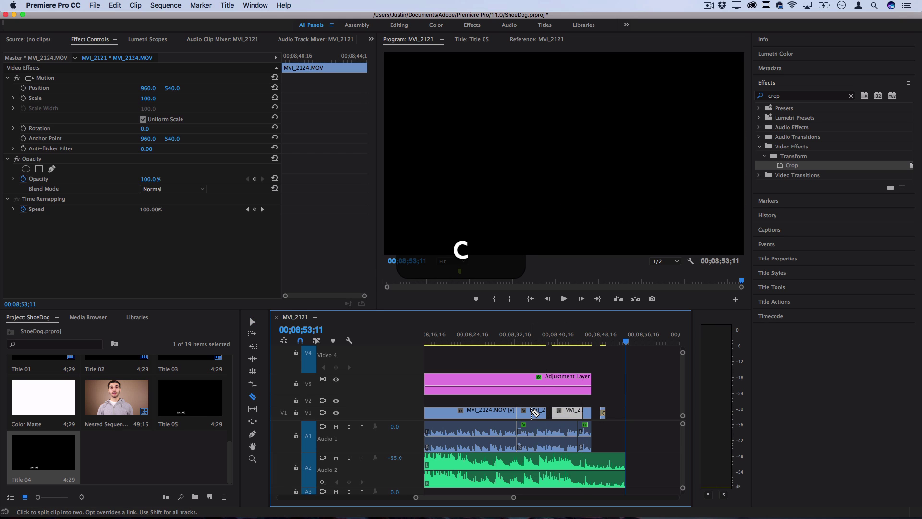
{"action": "left_click", "coordinate": [532, 413], "text": "shift"}
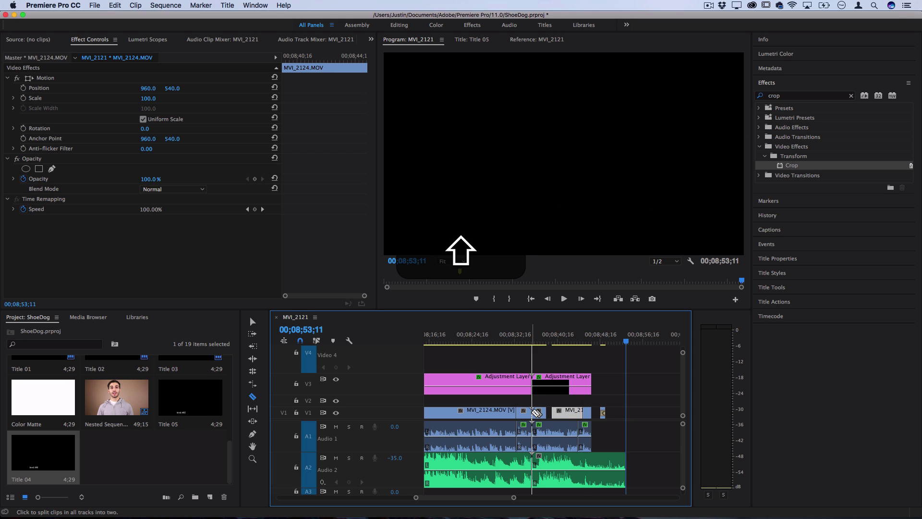
{"action": "left_click", "coordinate": [525, 413], "text": "shift"}
{"action": "left_click", "coordinate": [500, 414], "text": "shift"}
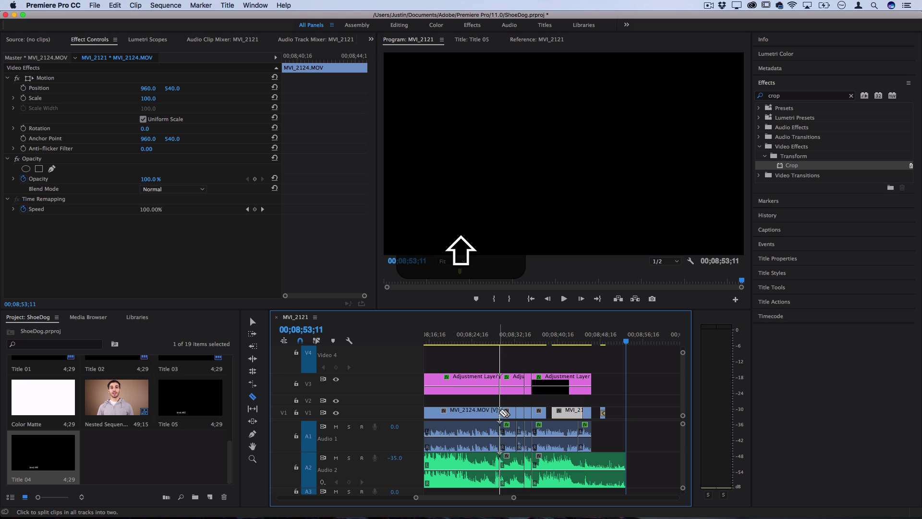